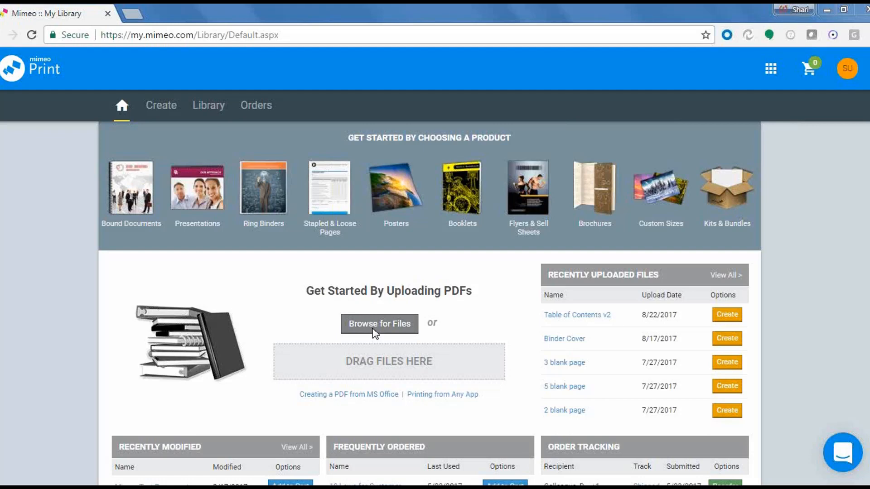
Step: Open the Printfiles subfolder of the Binder folder in the library
left_click(202, 113)
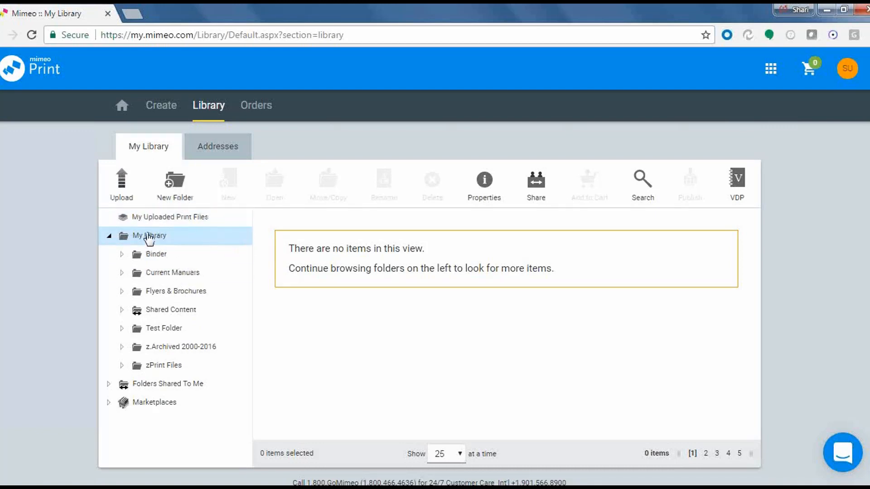
left_click(177, 184)
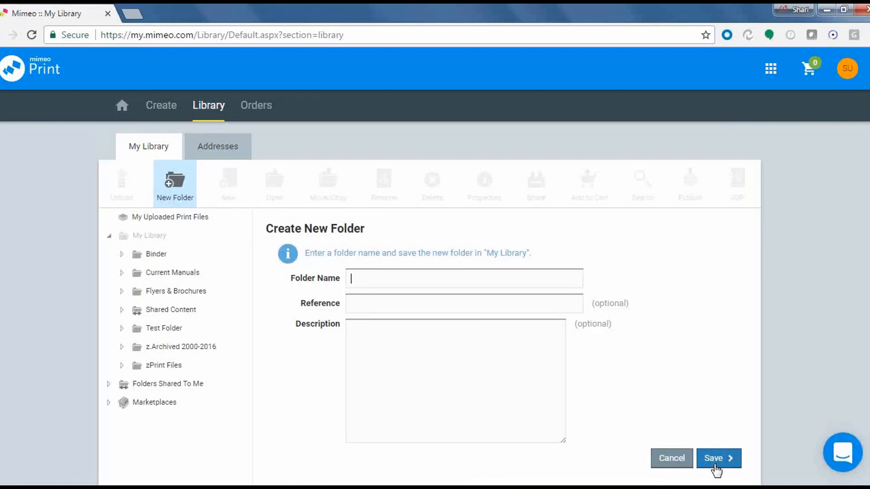
left_click(676, 465)
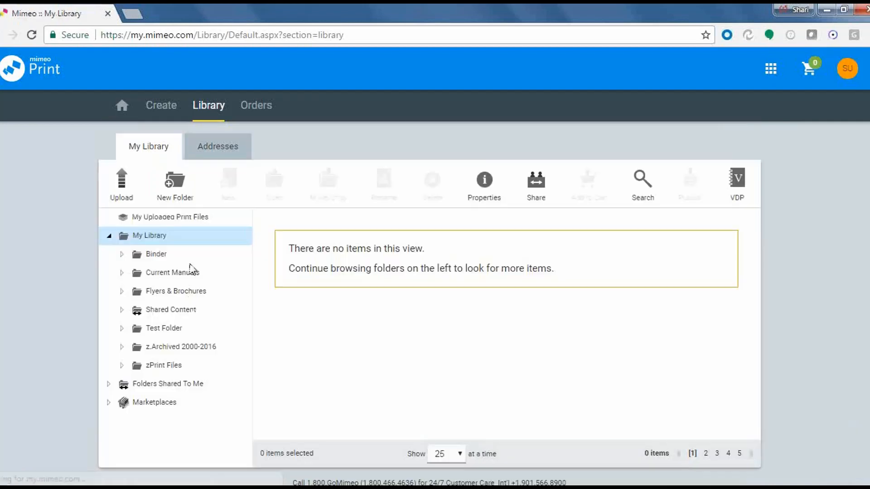
left_click(156, 256)
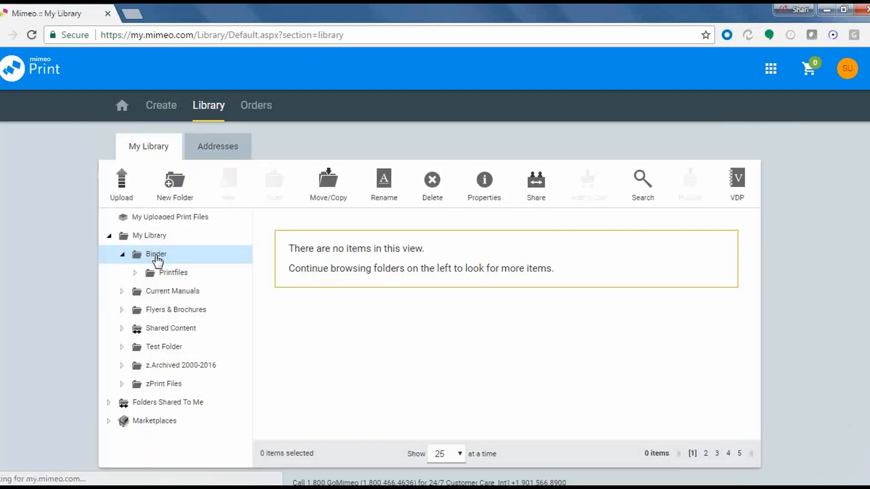
left_click(169, 274)
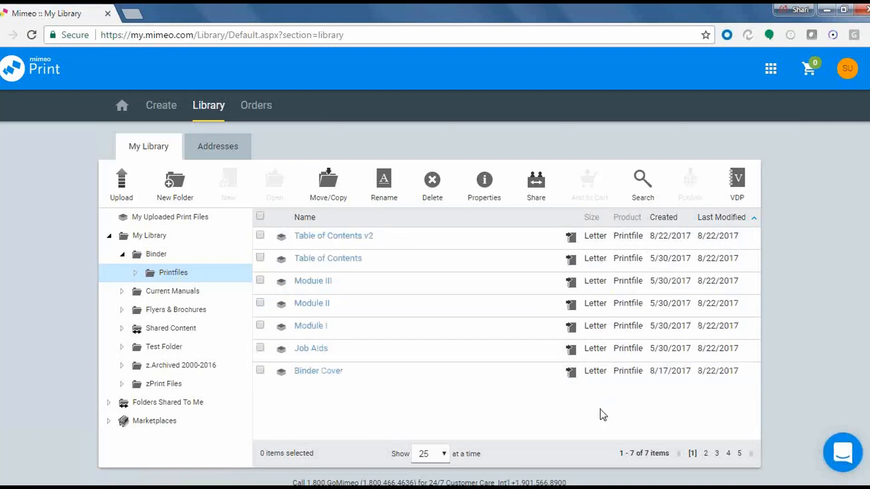
Step: Create a new Ring Binders document from Binder Cover, Table of Contents, Module I, Module II, Module III and Job Aids
left_click(261, 371)
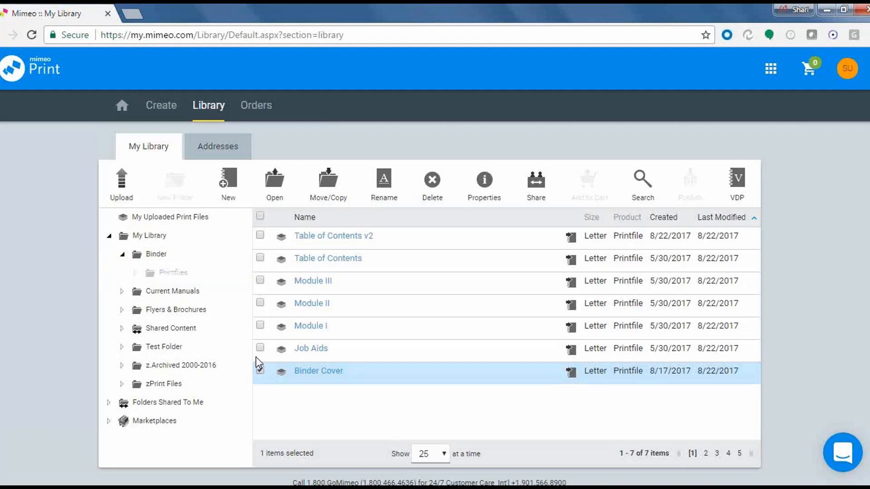
left_click(260, 259)
left_click(260, 325)
left_click(260, 303)
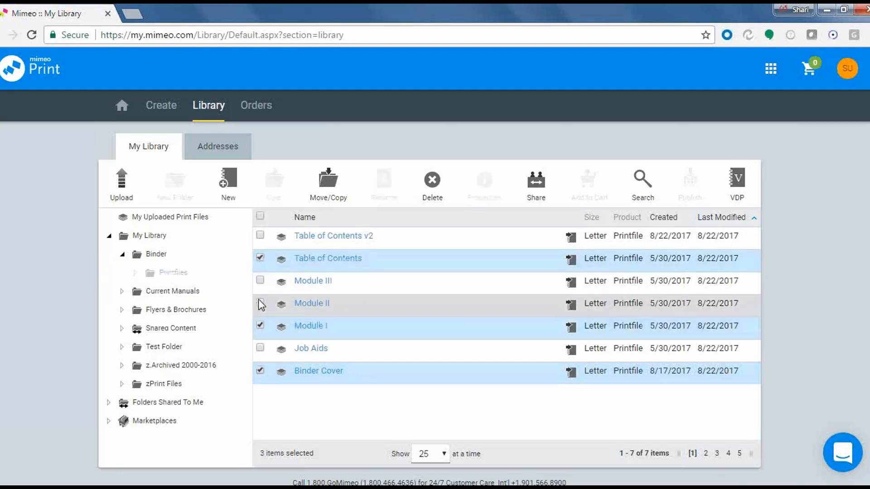
left_click(261, 281)
left_click(261, 348)
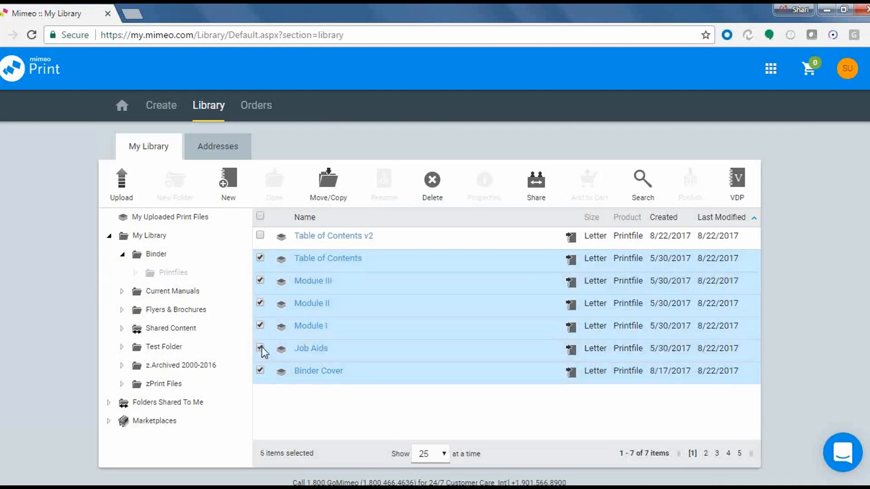
left_click(226, 186)
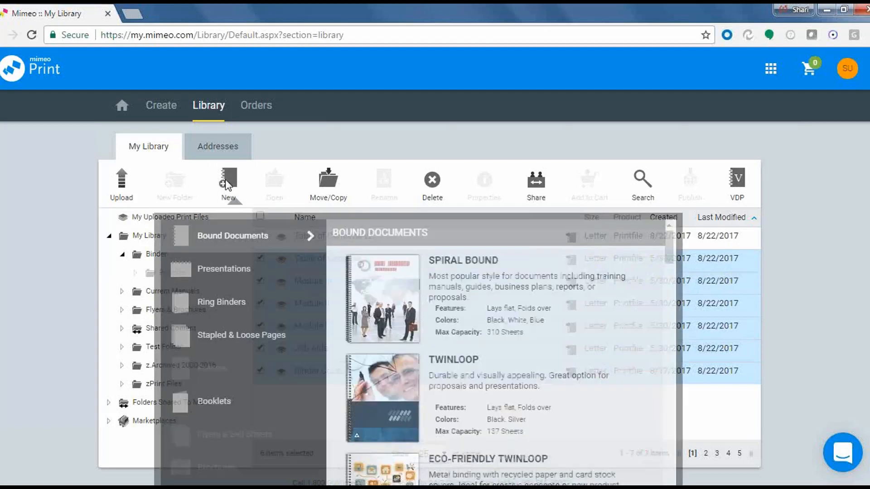
left_click(232, 308)
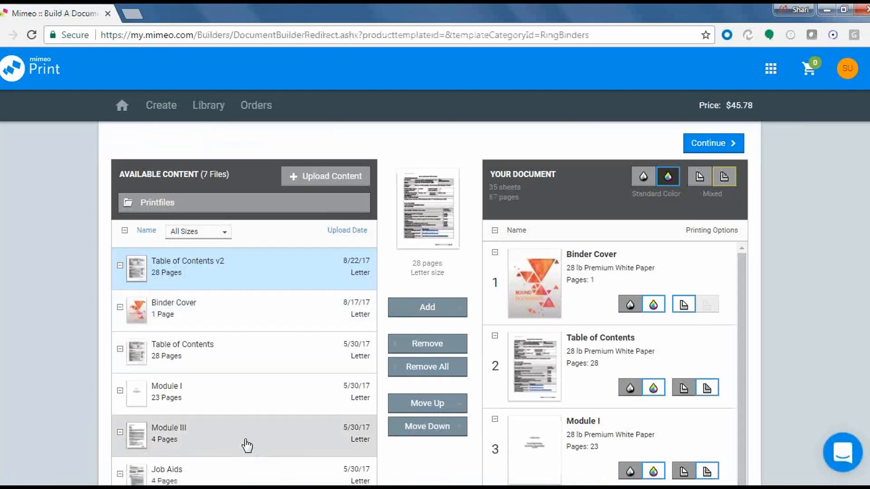
Step: Review the source folders and the document's file order, and apply double-sided printing to the entire document
left_click(223, 207)
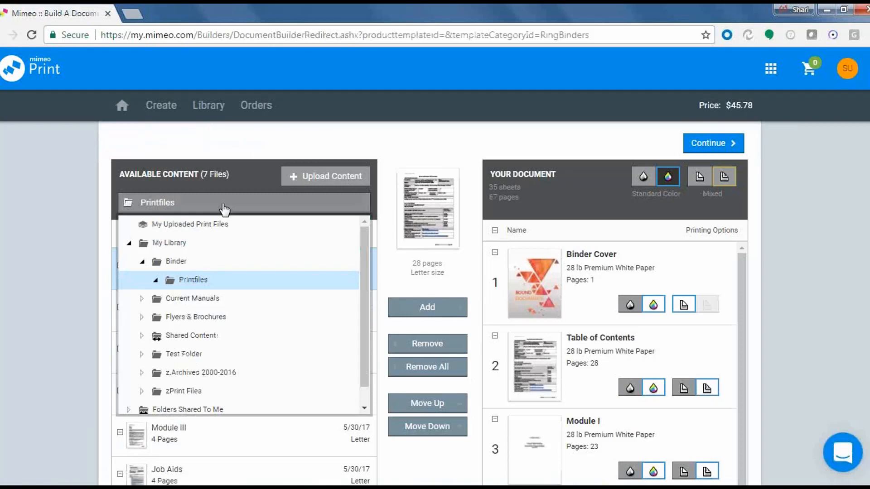
left_click(407, 141)
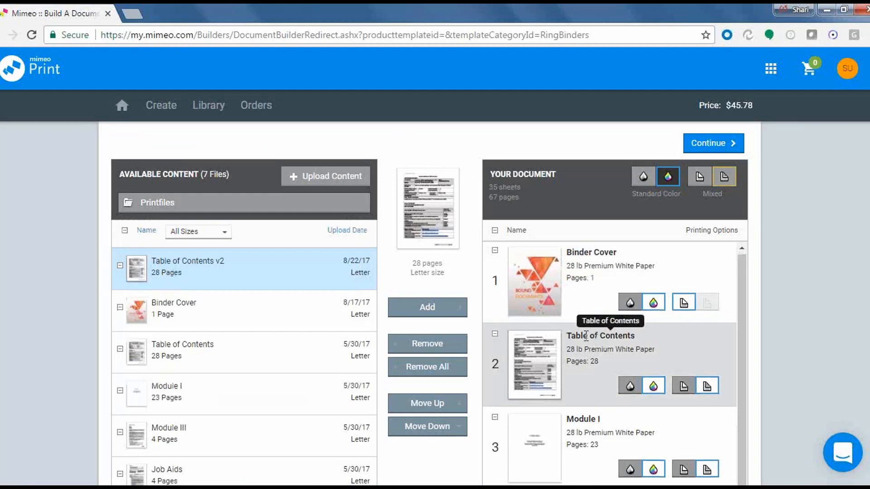
scroll(584, 399, "down", 1)
scroll(583, 390, "down", 5)
scroll(586, 388, "up", 1)
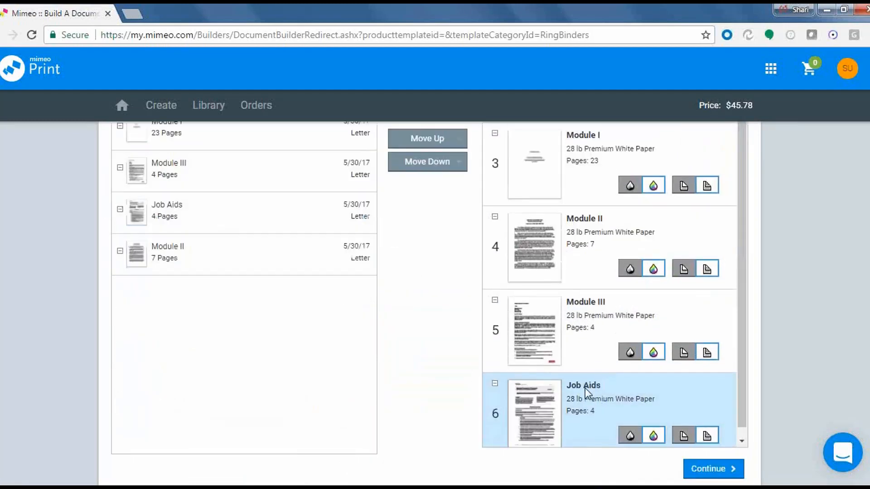
scroll(591, 361, "up", 8)
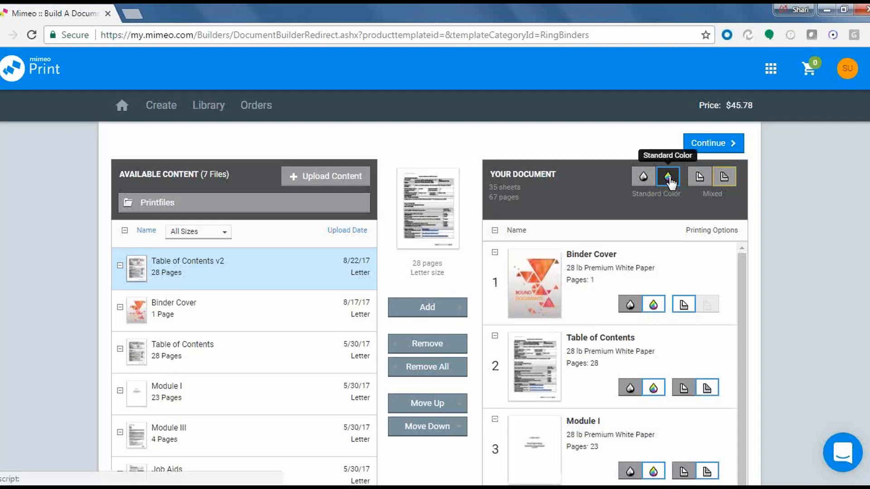
left_click(723, 179)
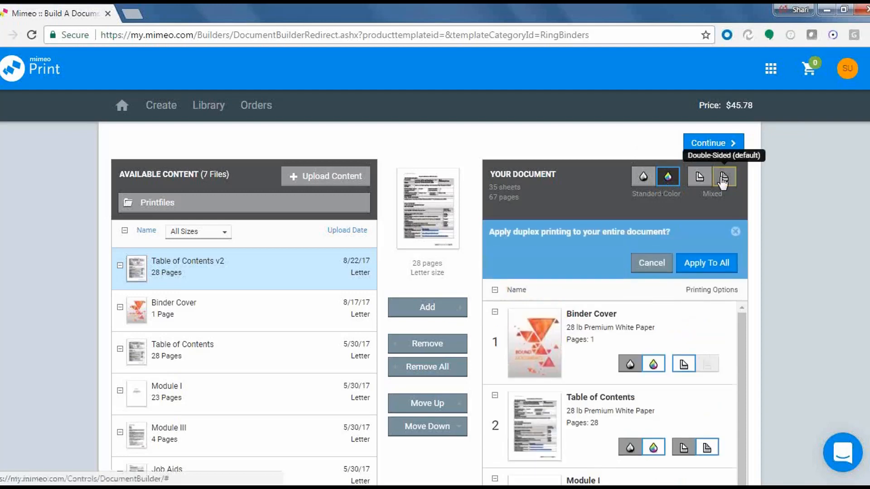
left_click(705, 264)
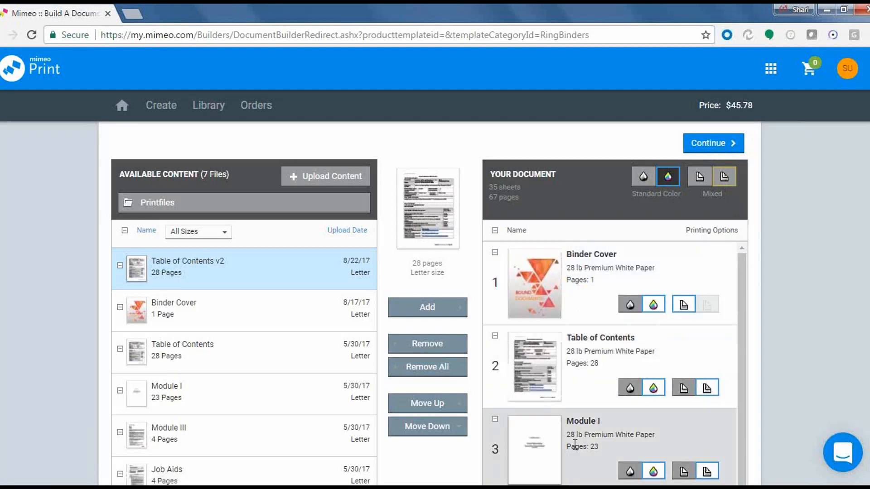
Step: Set the Job Aids file to black and white printing on 24 lb Canary Yellow Paper
scroll(580, 439, "down", 1)
scroll(584, 349, "down", 4)
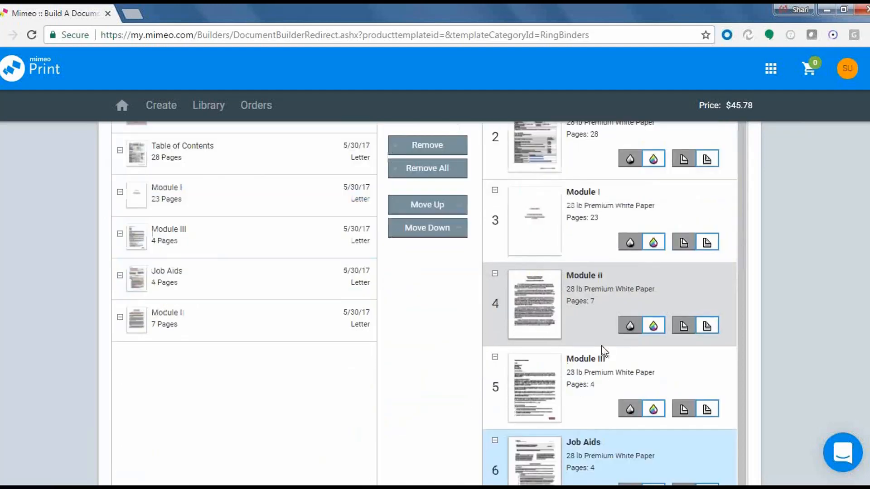
scroll(602, 351, "down", 3)
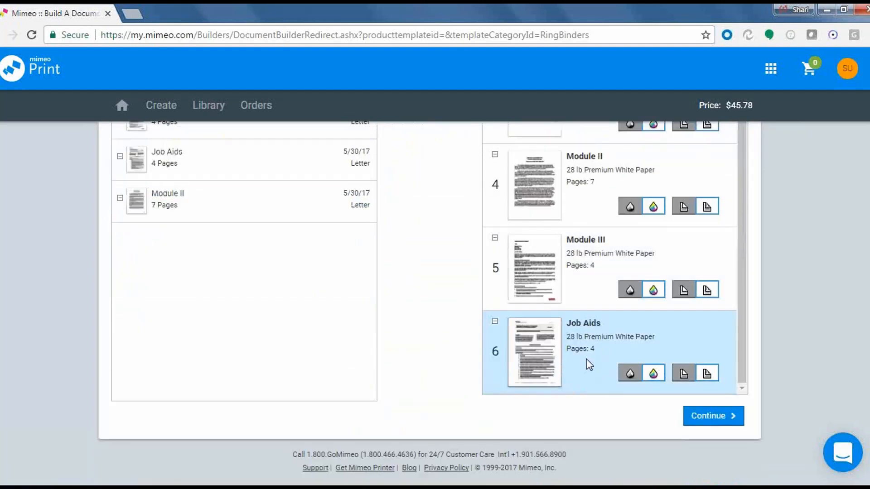
left_click(630, 374)
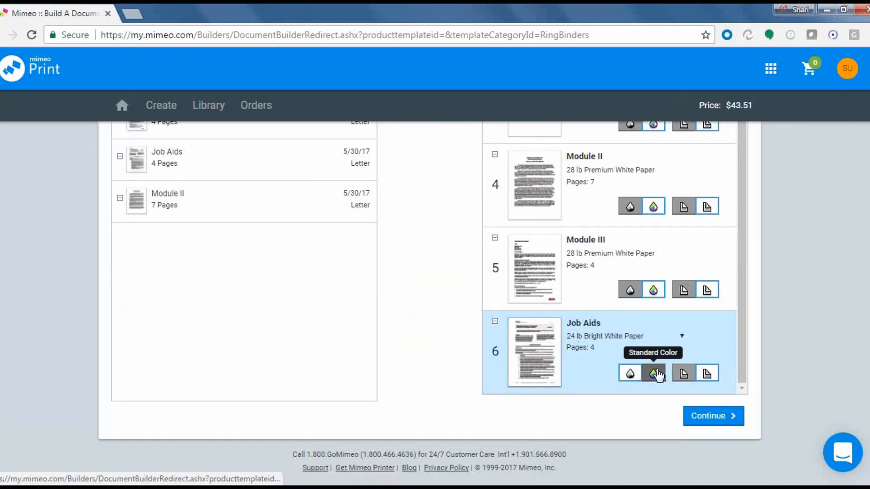
left_click(682, 338)
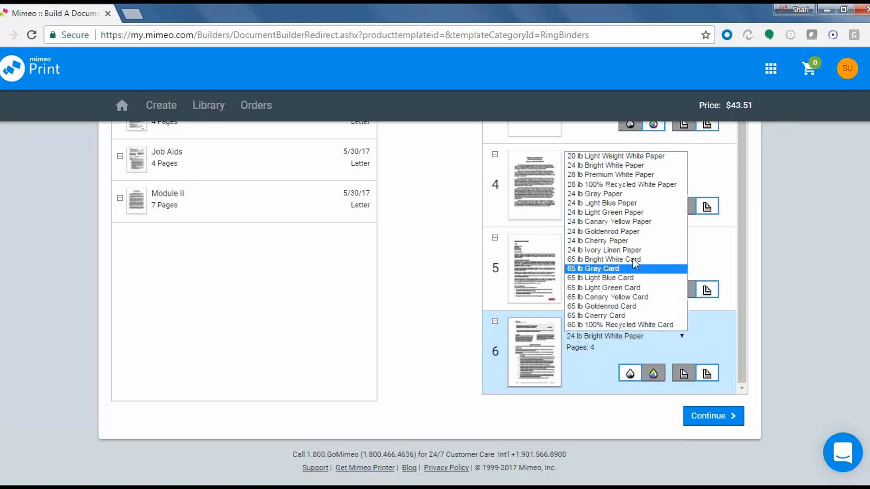
left_click(611, 221)
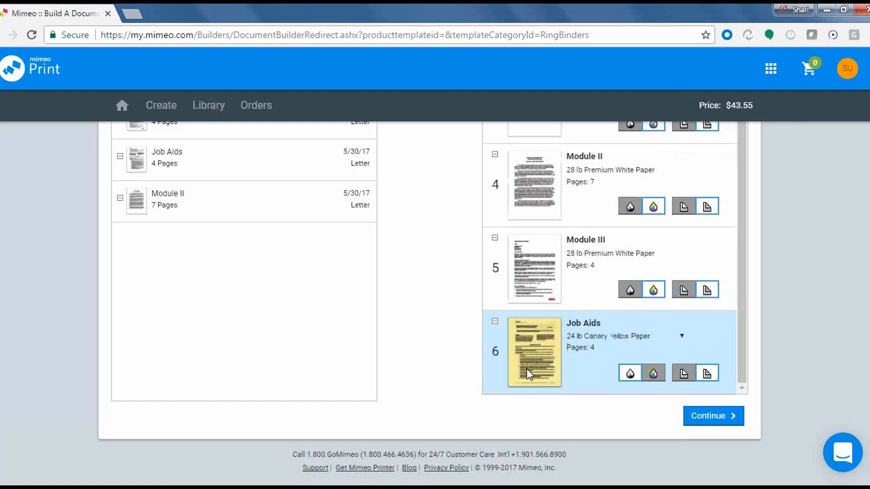
Step: Accept the document's content and printing options and continue to the binder preview
scroll(530, 370, "up", 10)
scroll(703, 287, "up", 2)
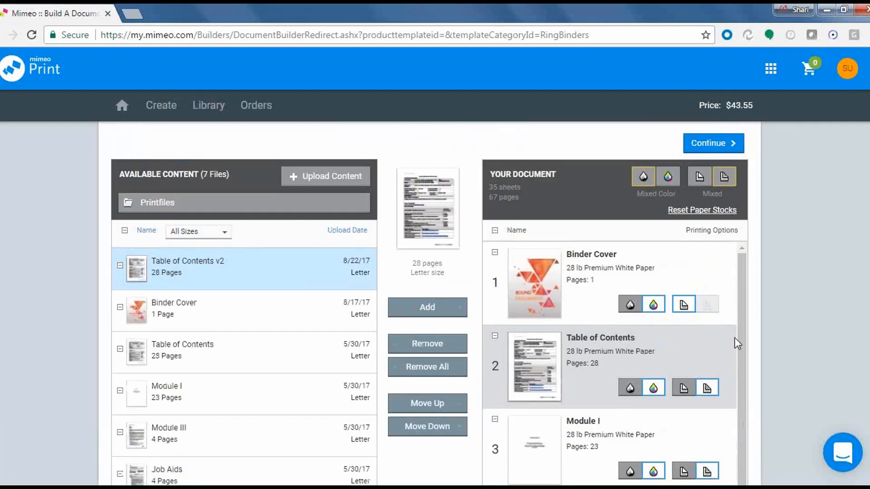
left_click(727, 144)
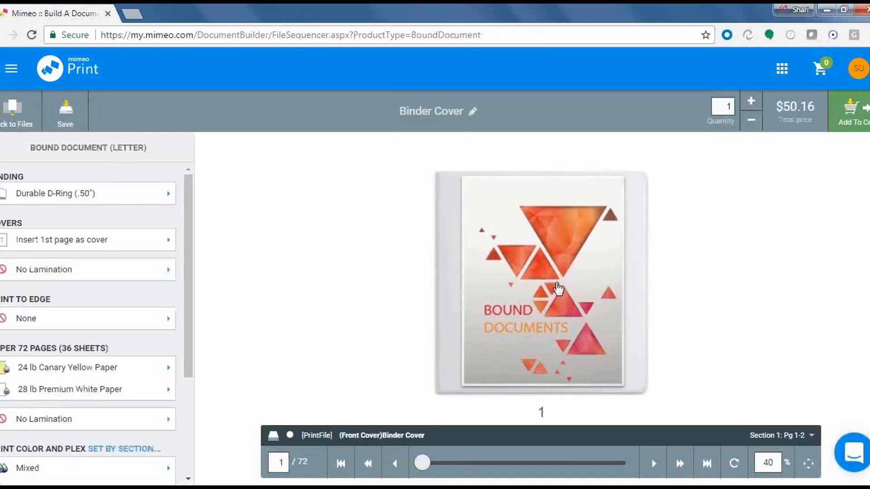
Step: Page through the binder preview, check the yellow Job Aids pages near the end, and return to the front cover
left_click(654, 463)
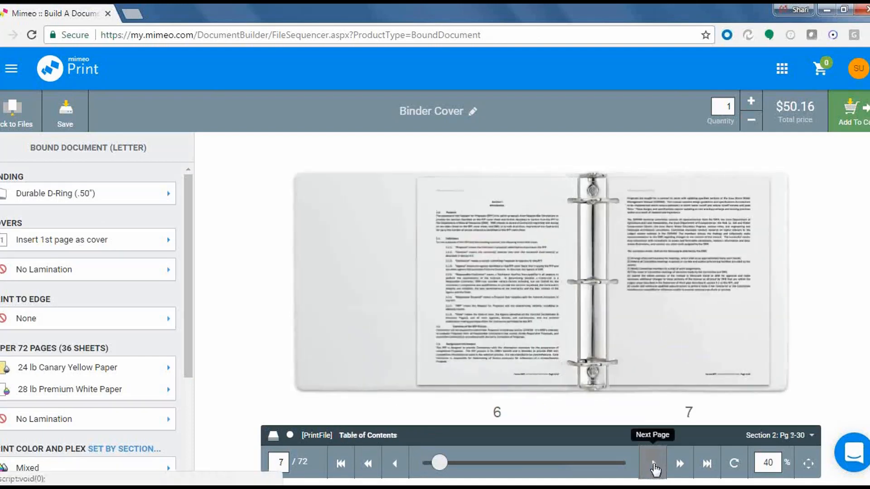
left_click(654, 467)
left_click_drag(444, 464, 634, 469)
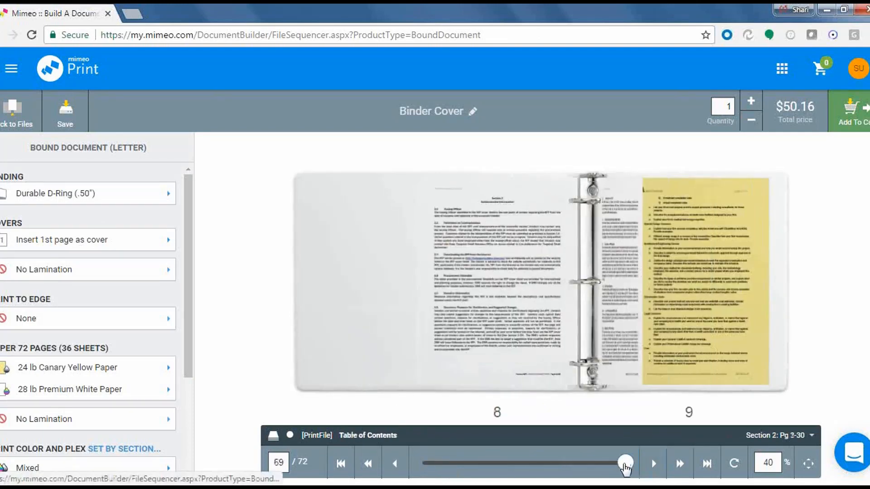
left_click(401, 472)
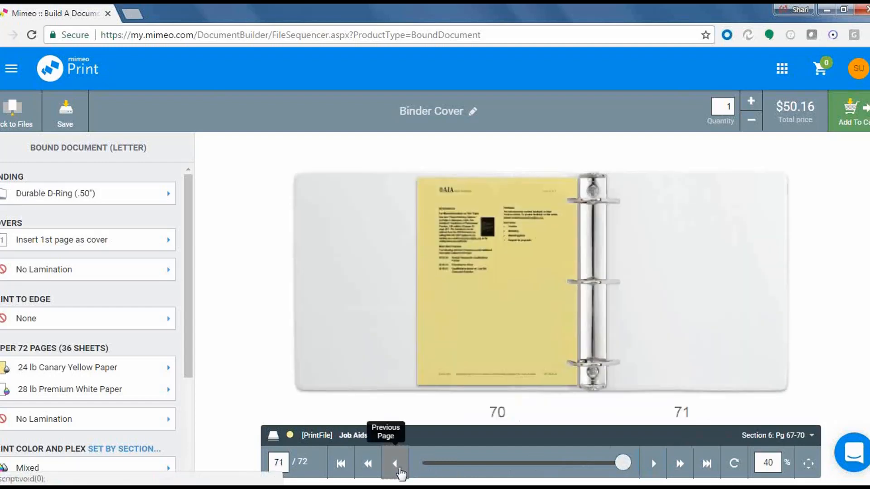
left_click(401, 472)
left_click(400, 472)
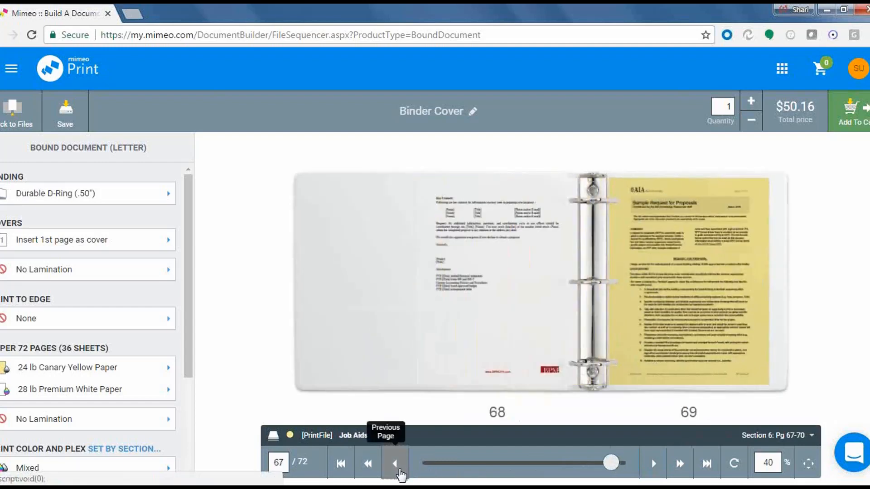
left_click_drag(611, 462, 422, 463)
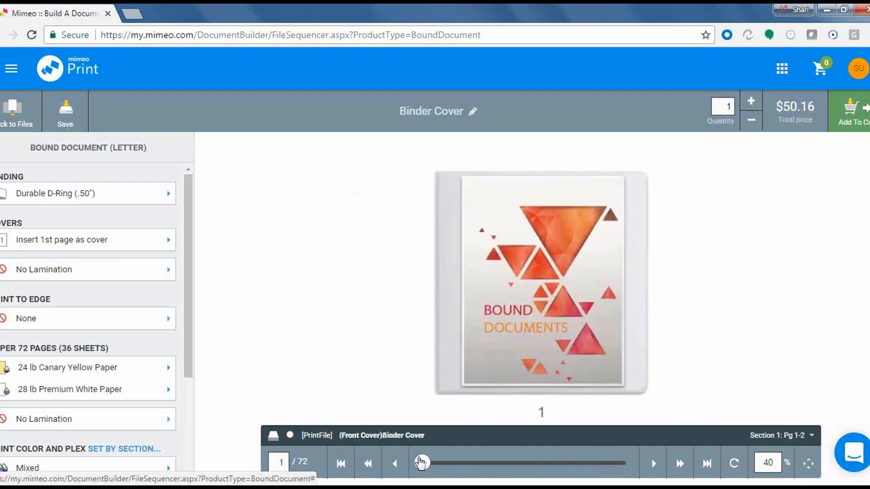
Step: Review the available binding types, including the ring binder styles and sizes, and the cover stock options
left_click(138, 198)
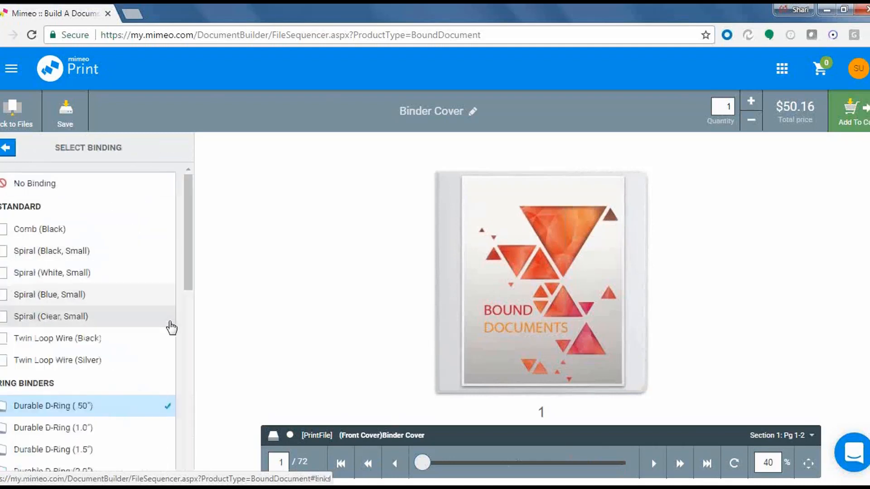
scroll(169, 332, "down", 2)
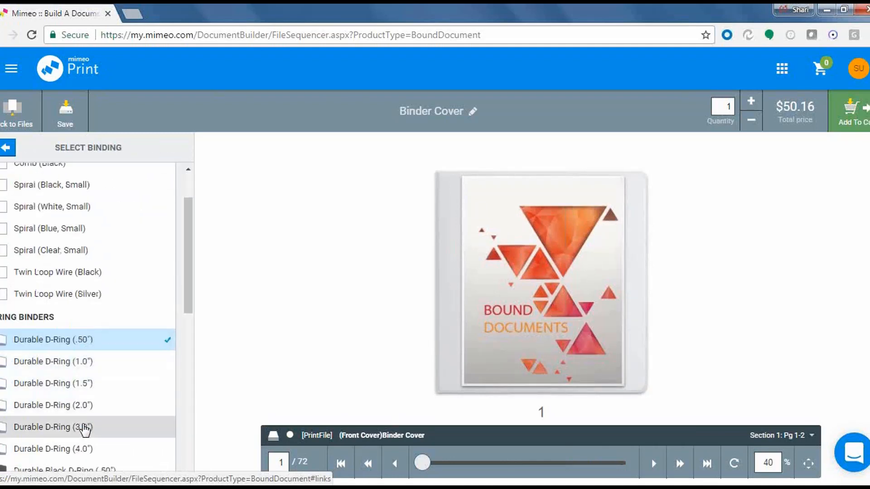
scroll(116, 359, "down", 2)
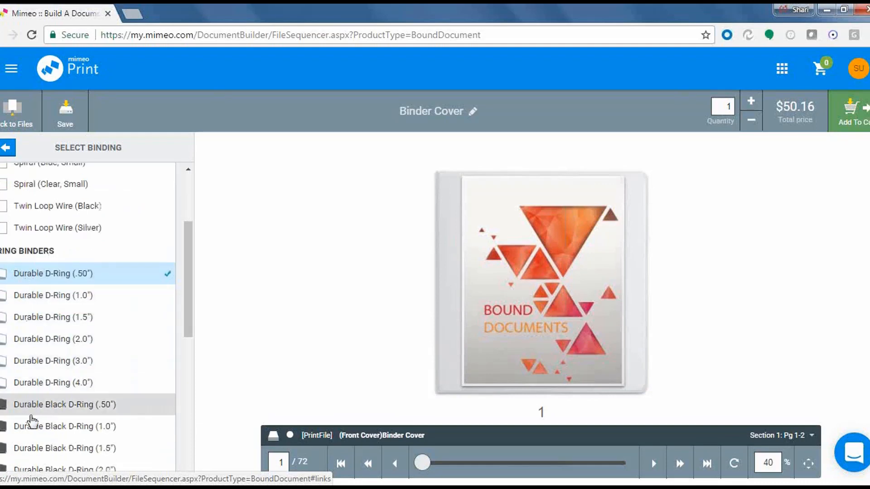
scroll(66, 420, "down", 2)
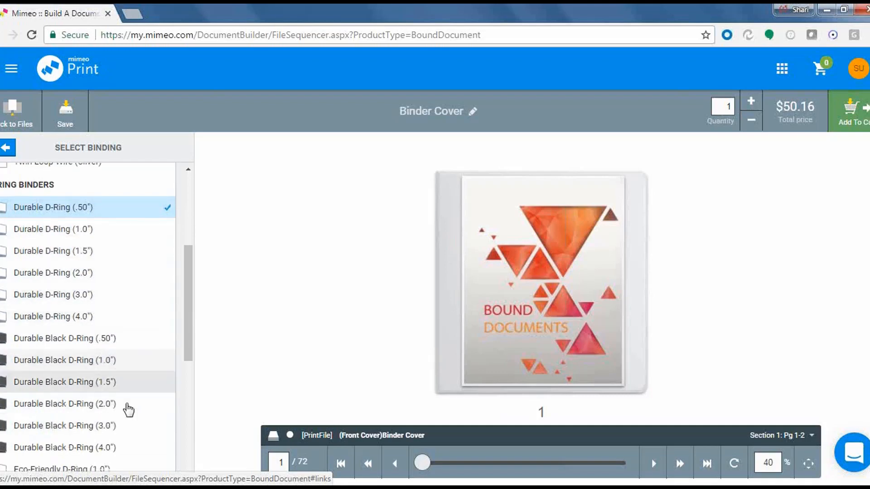
scroll(125, 444, "down", 2)
scroll(128, 430, "down", 4)
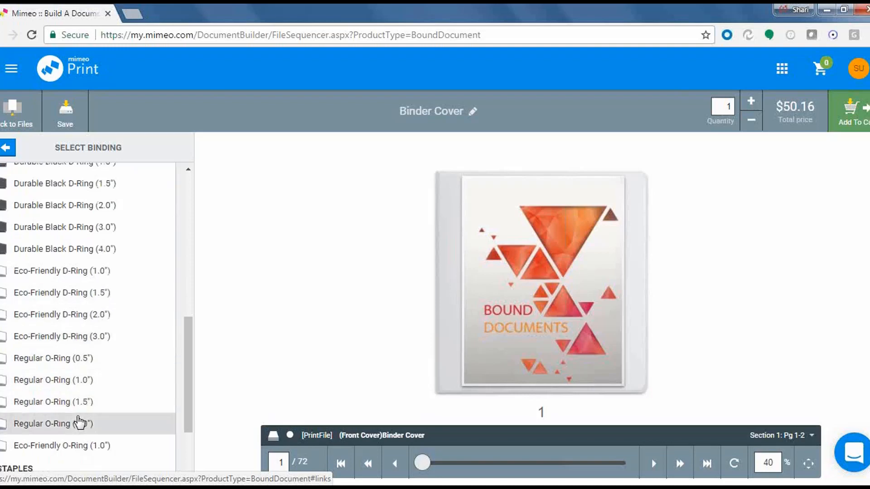
scroll(54, 402, "up", 6)
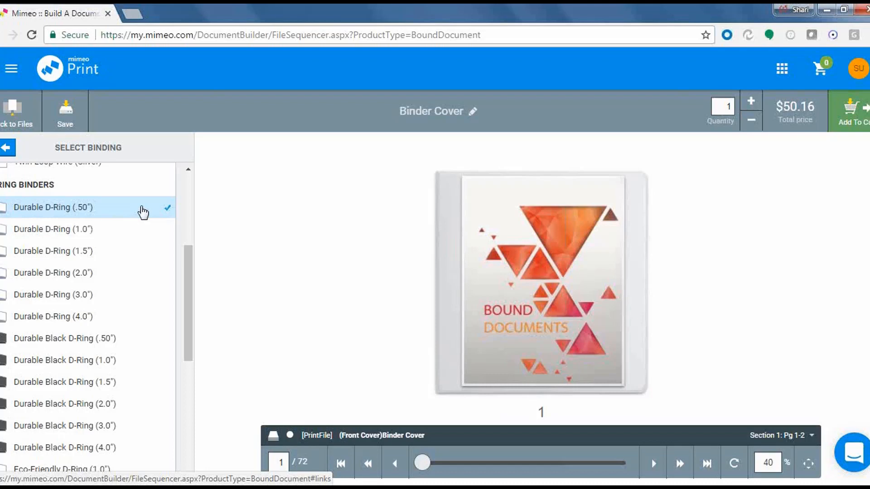
scroll(143, 212, "up", 2)
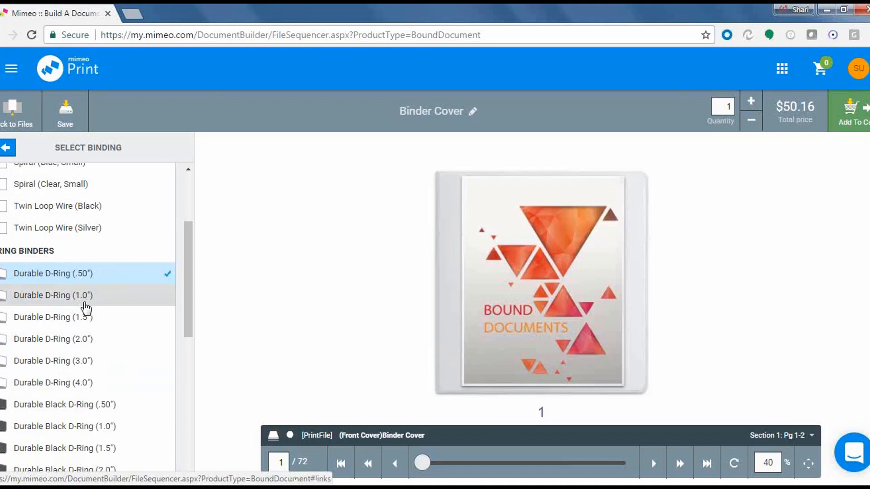
left_click(6, 151)
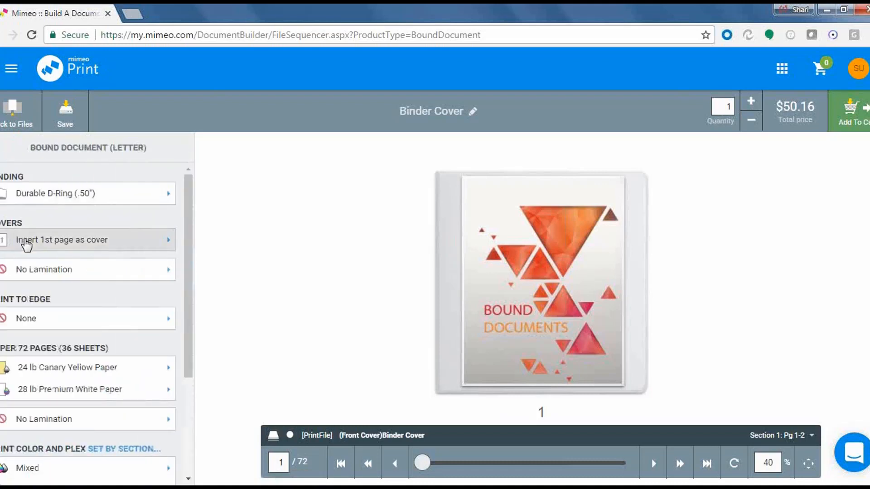
left_click(30, 244)
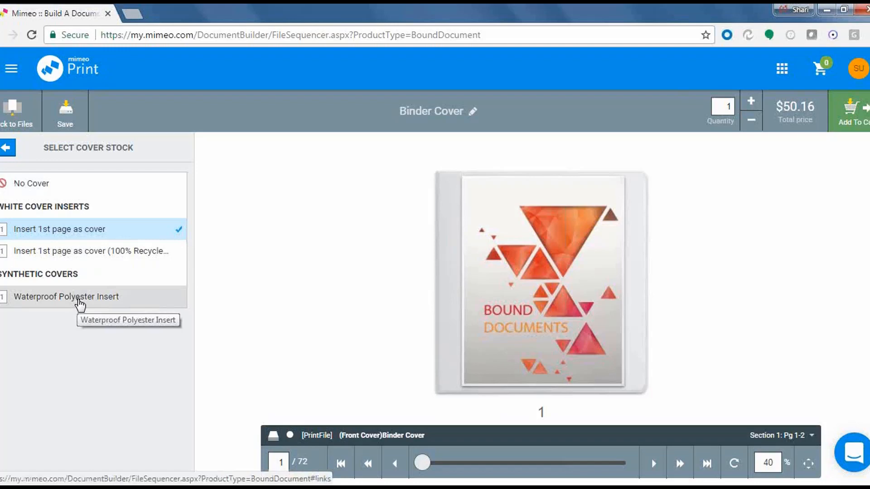
left_click(8, 149)
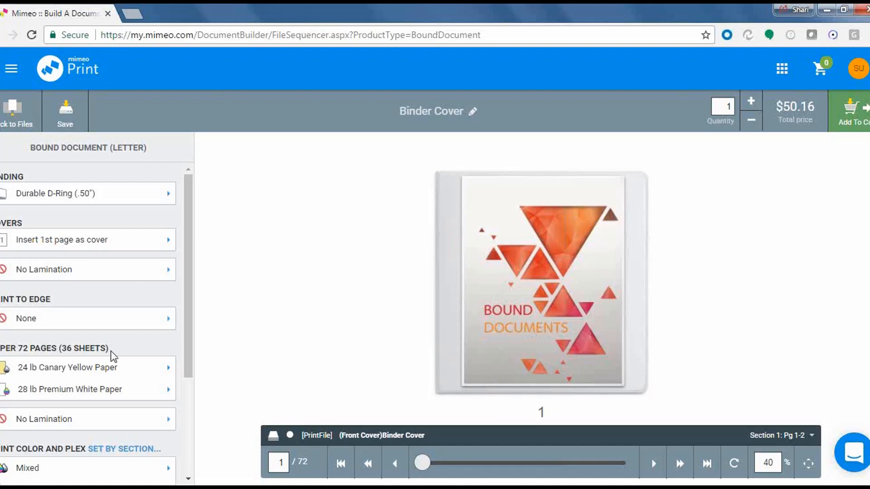
Step: Set print to edge to Front Cover Only and look over the remaining paper, colour and insert options
left_click(50, 322)
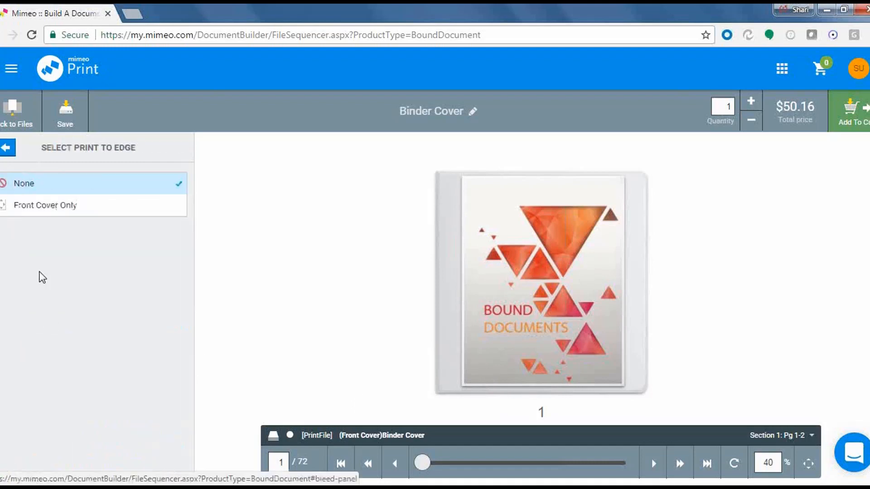
left_click(34, 207)
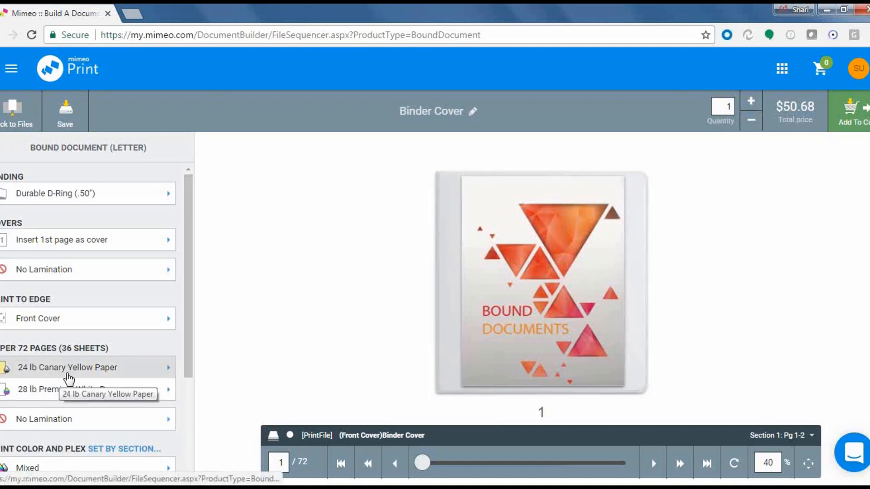
scroll(70, 371, "down", 3)
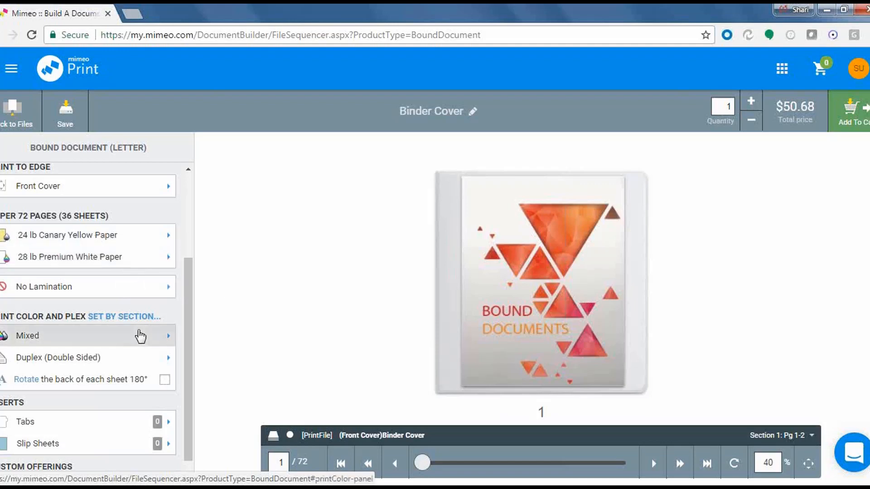
scroll(151, 315, "down", 1)
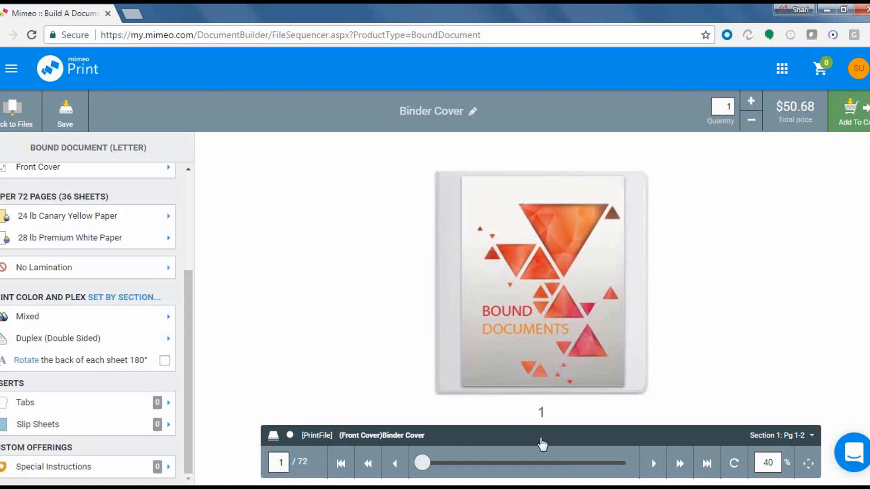
Step: Preview the Table of Contents, Module I and Module II sections, page through Module II, and return to the front cover
left_click(627, 442)
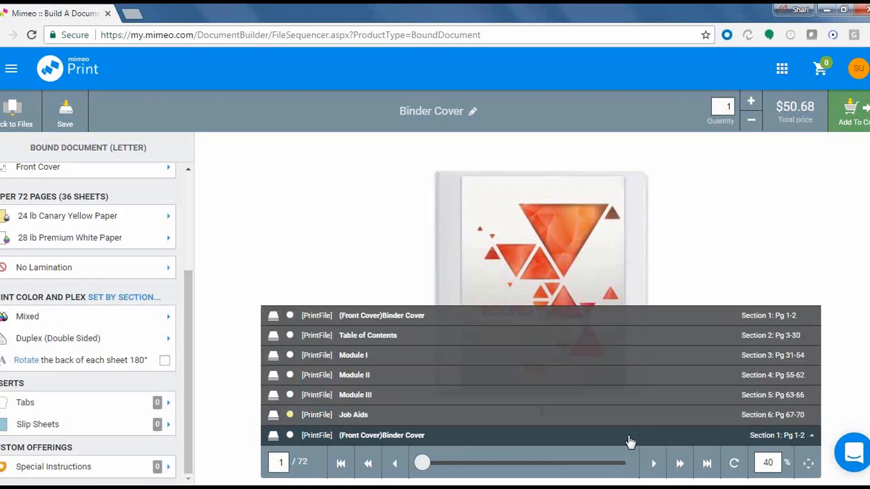
left_click(374, 341)
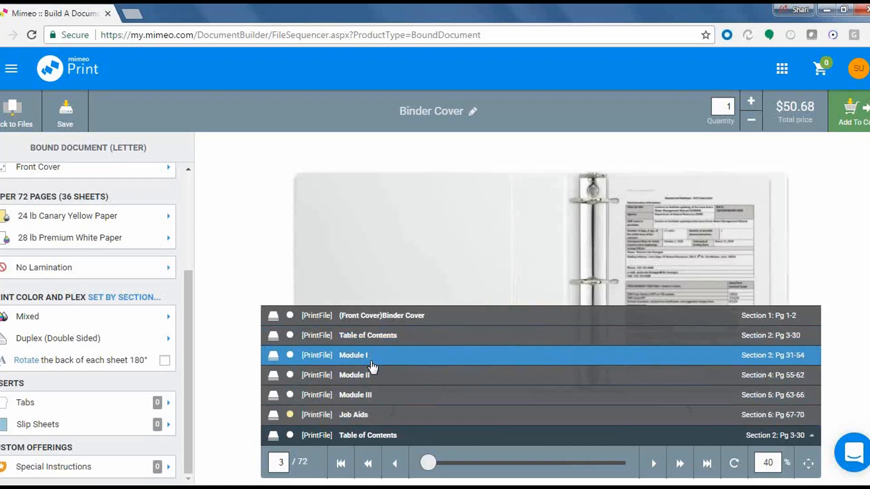
left_click(373, 357)
left_click(376, 381)
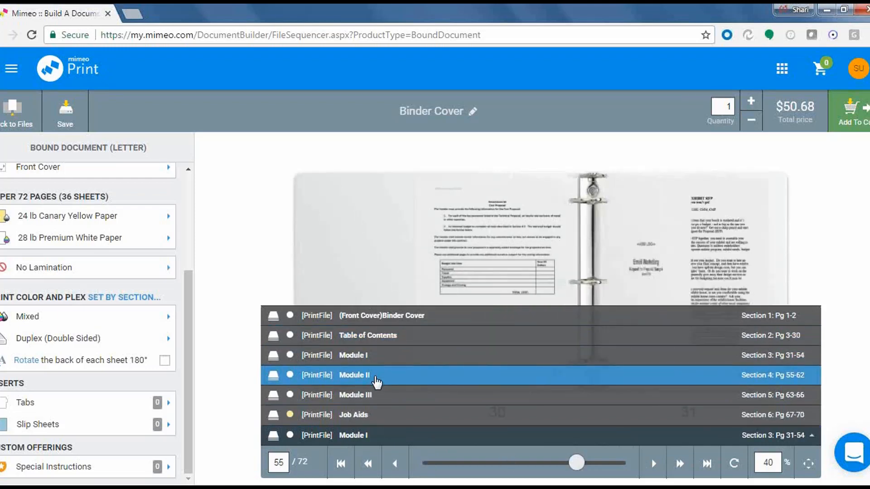
left_click(652, 463)
left_click(652, 464)
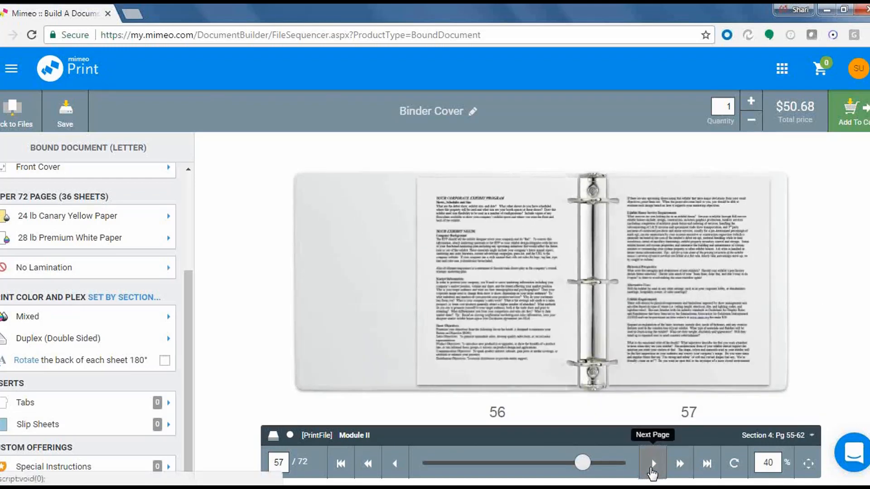
left_click(653, 463)
left_click_drag(589, 469, 398, 462)
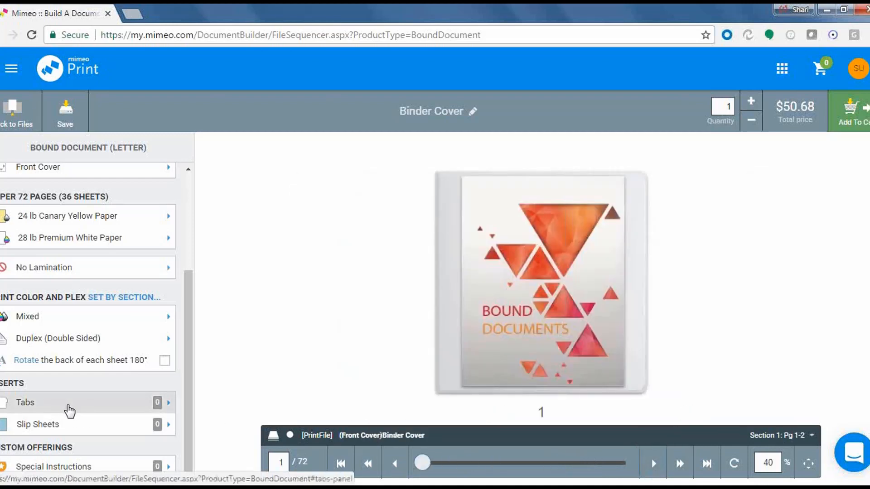
Step: Check the tab orientation choices for the document's tabs and set the tab type to Mylar Tab
left_click(69, 411)
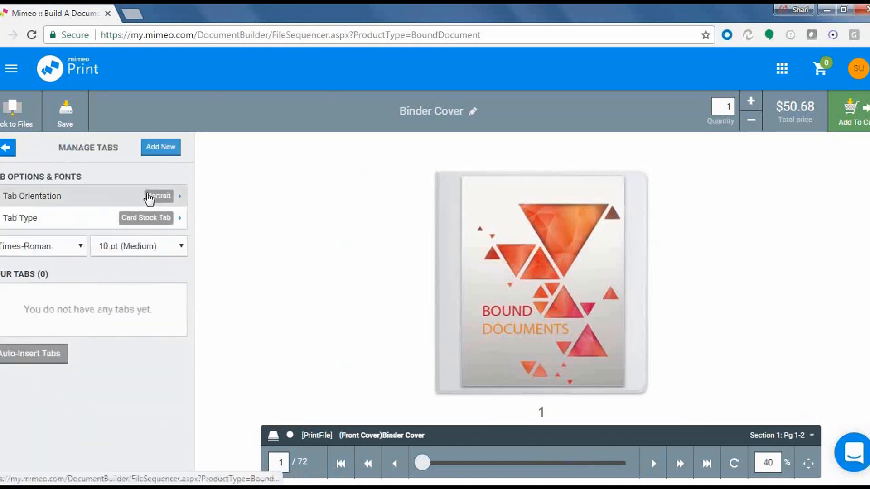
left_click(150, 198)
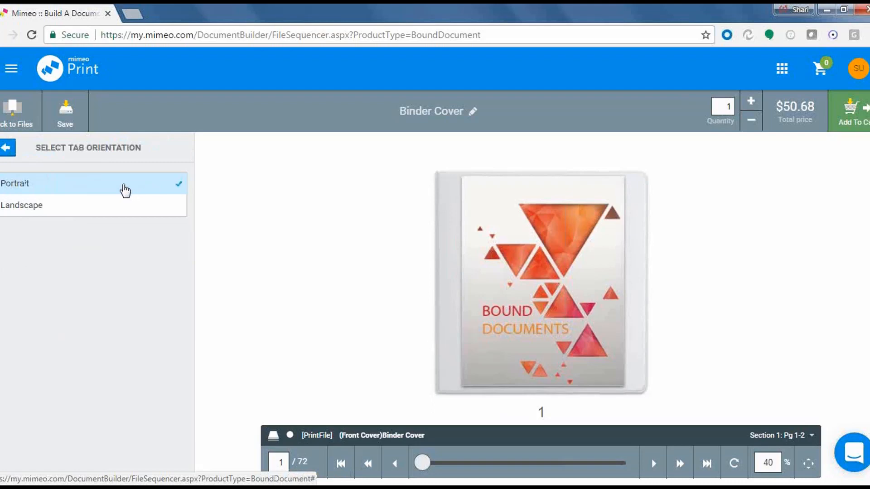
left_click(8, 148)
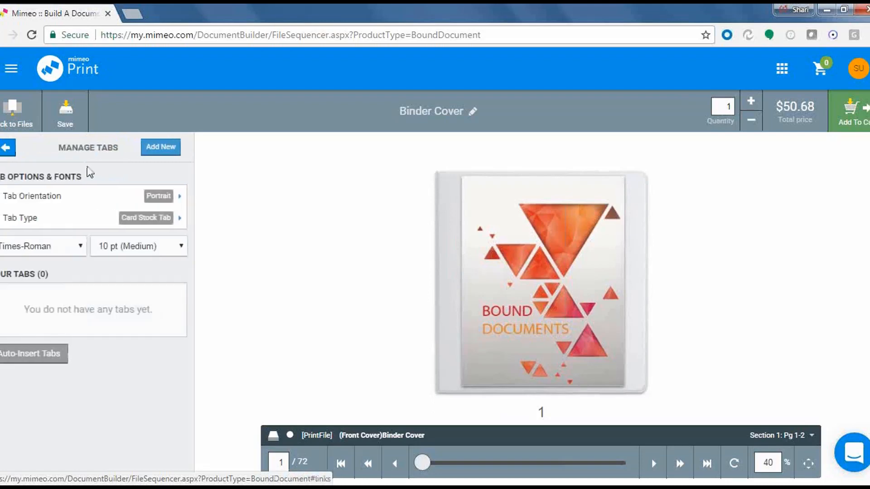
left_click(160, 219)
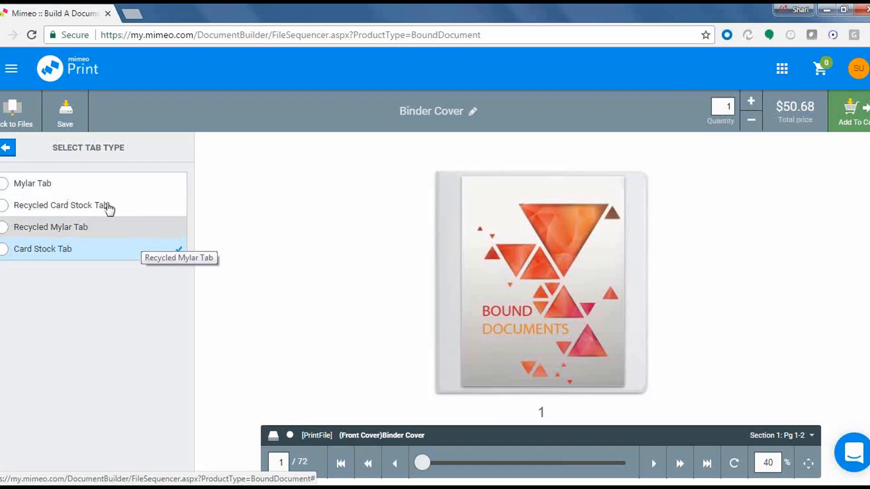
left_click(49, 187)
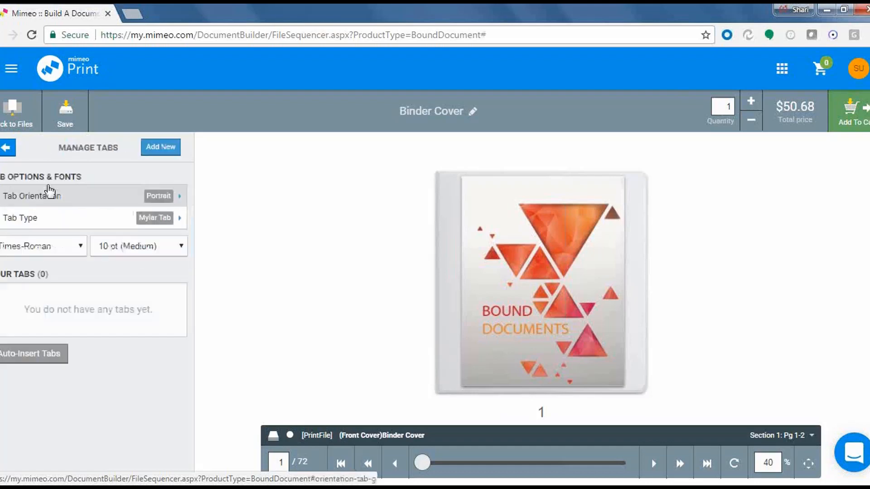
Step: Examine the font and text size choices available for the tabs
left_click(47, 248)
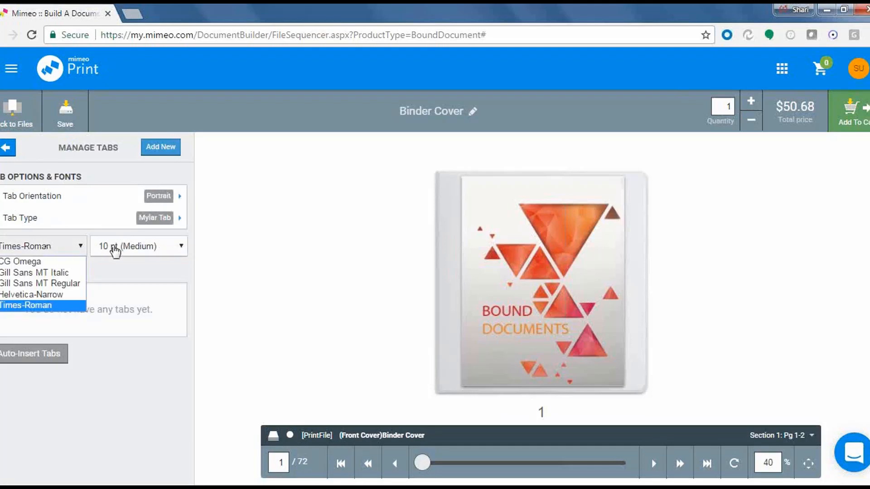
left_click(132, 248)
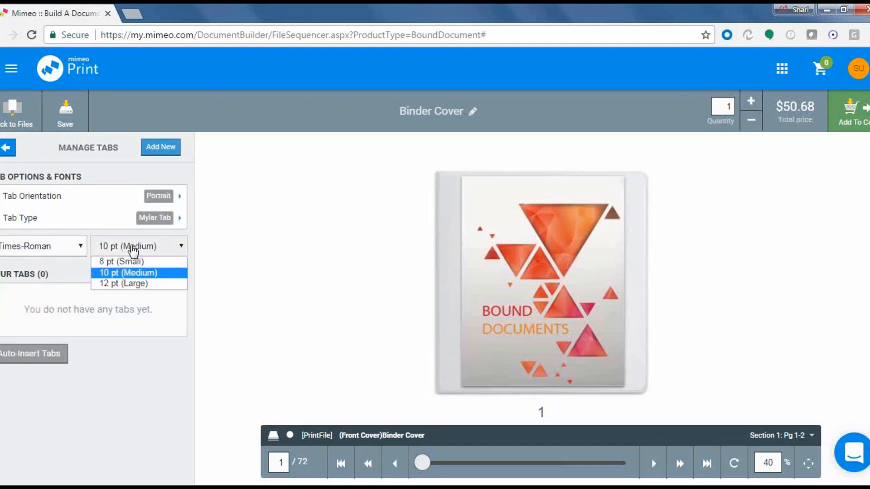
left_click(132, 249)
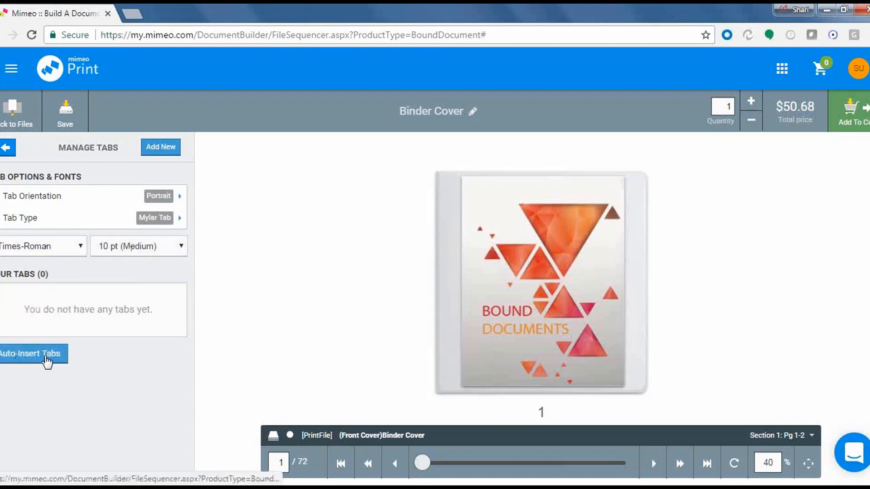
Step: Check the document's section list, auto-insert tabs between the print files, and review the resulting tabs
left_click(451, 439)
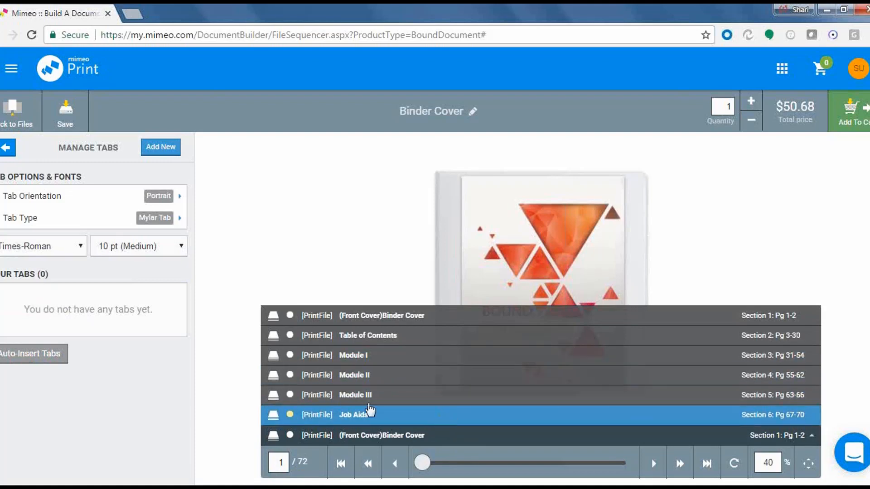
left_click(34, 359)
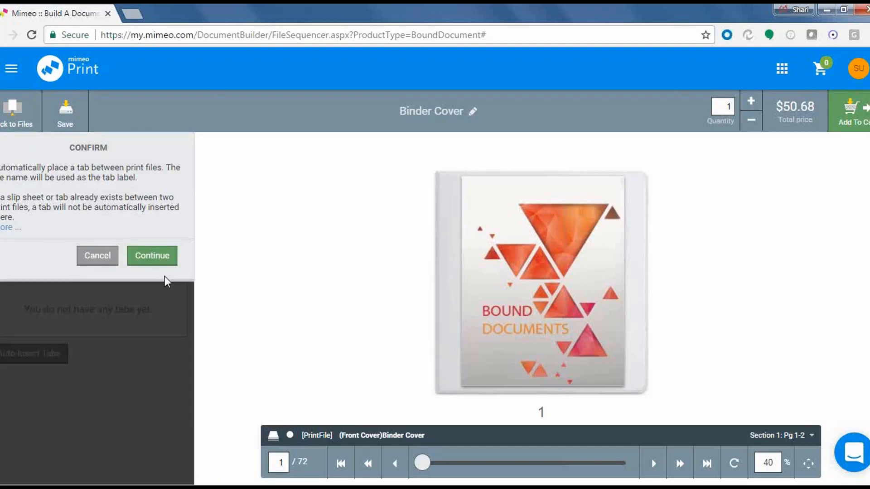
left_click(160, 258)
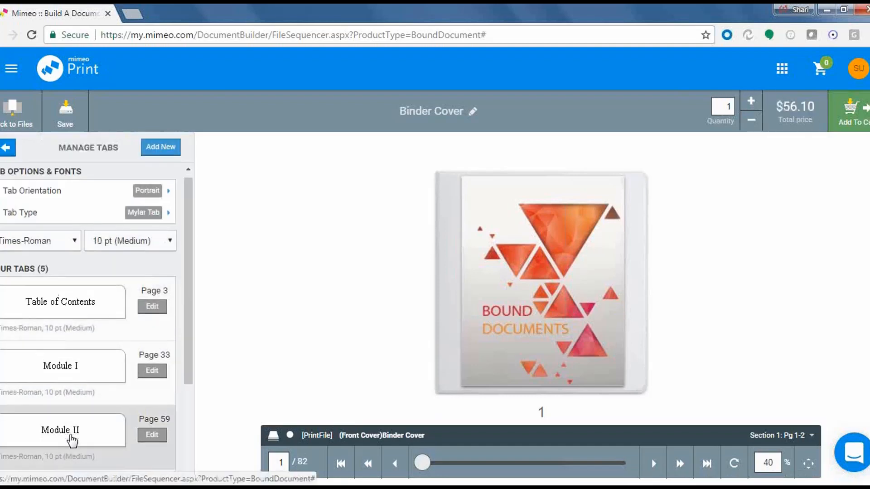
scroll(70, 438, "down", 3)
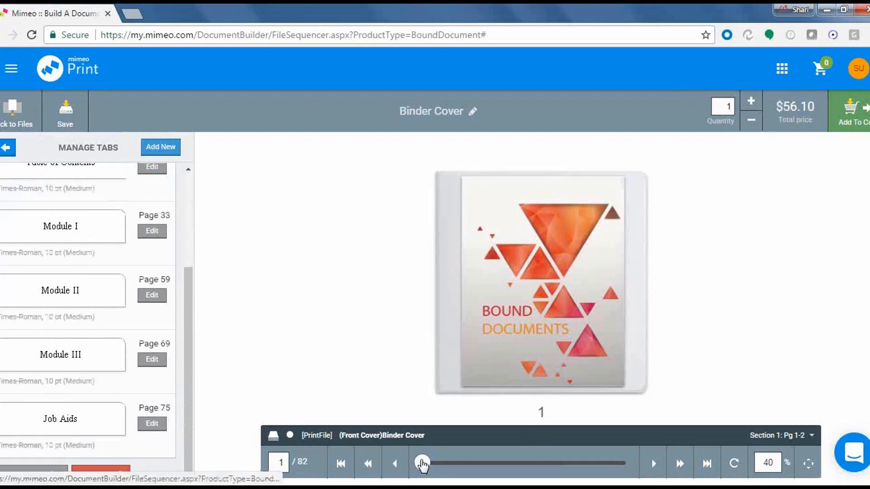
Step: Add a tab labelled "Handouts" at the end of the binder, after the Job Aids section
left_click_drag(422, 462, 648, 461)
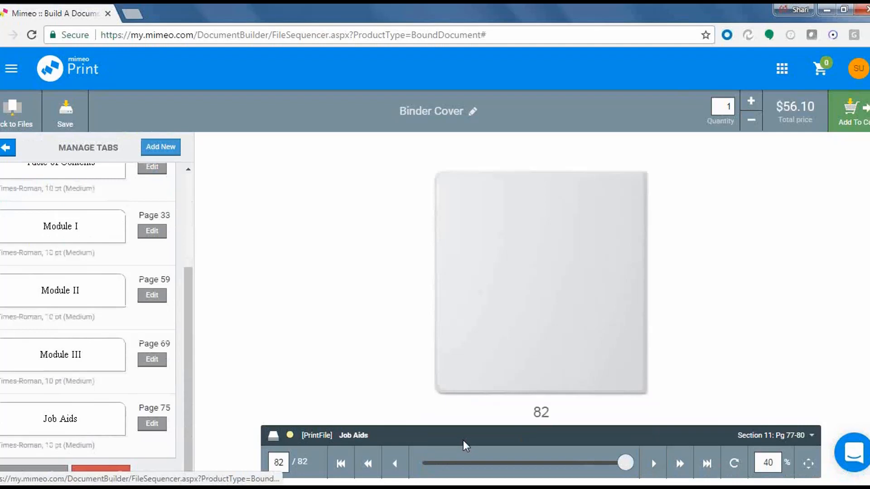
left_click(395, 462)
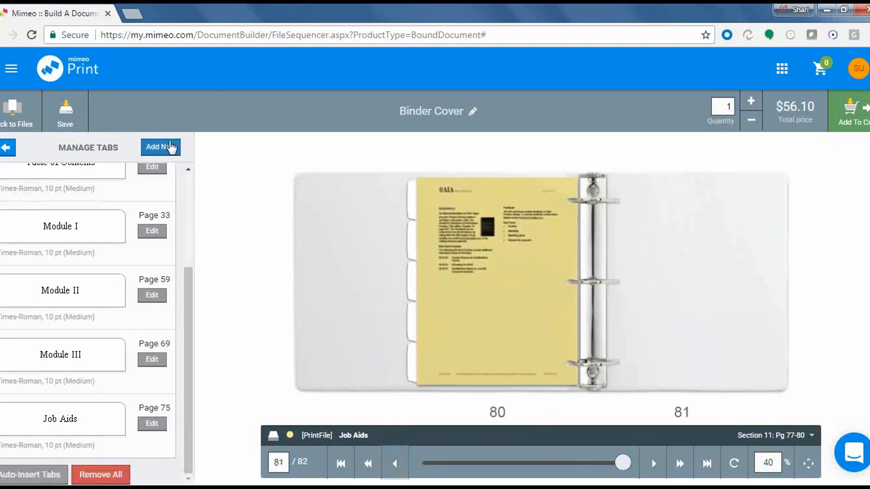
left_click(161, 147)
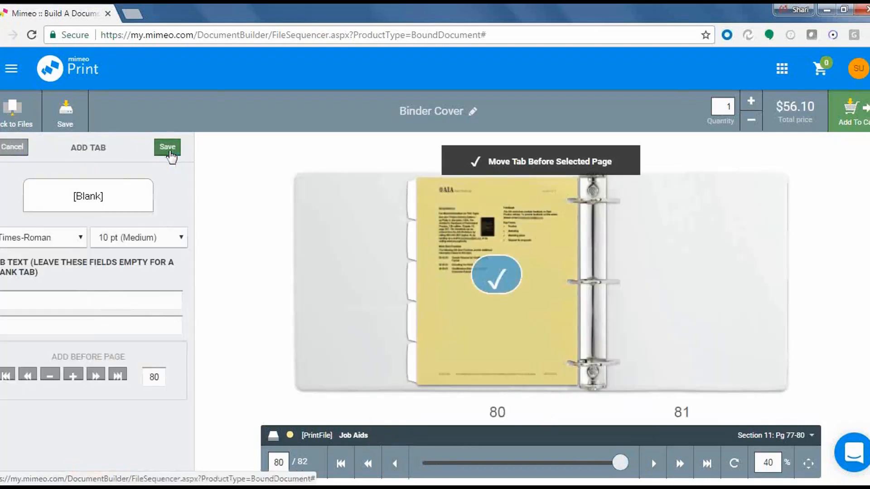
type("Handouts")
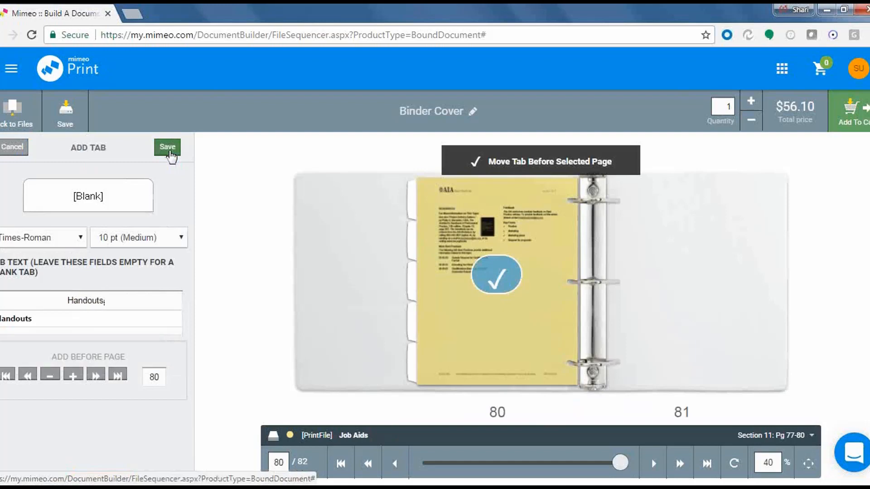
left_click(169, 147)
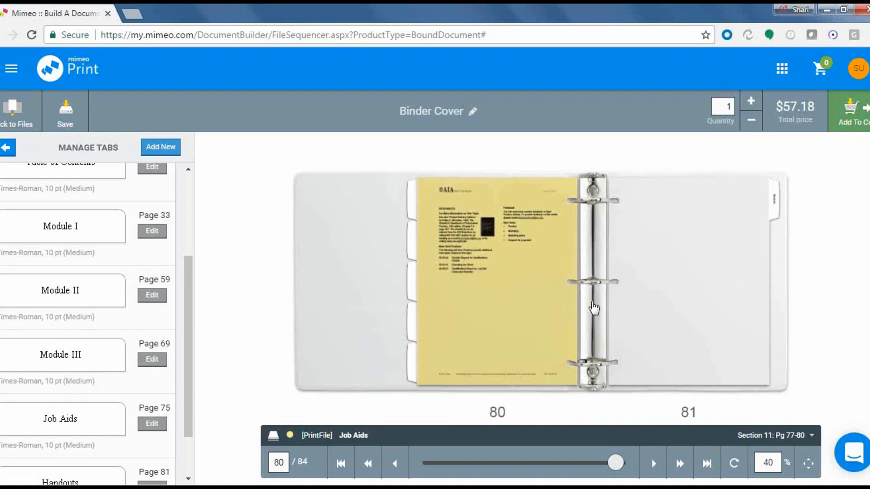
left_click(7, 149)
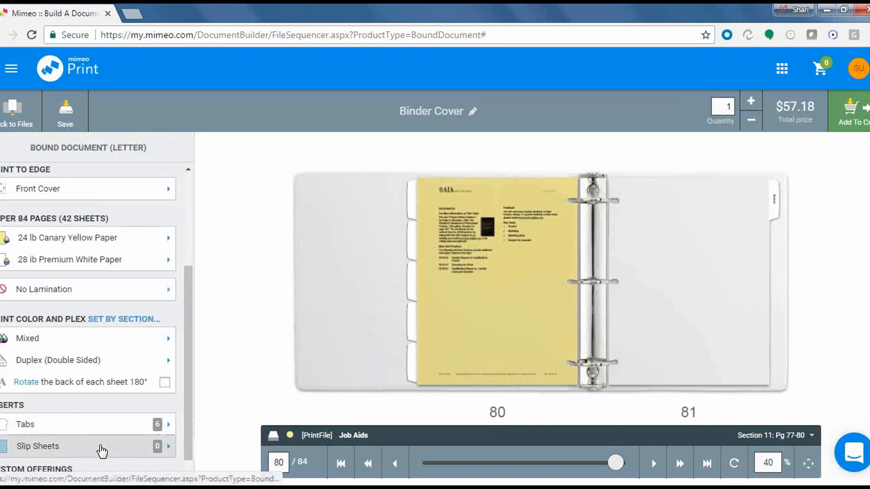
Step: Check the orientation choices and the paper and card stock types available for the document's slip sheets
left_click(103, 450)
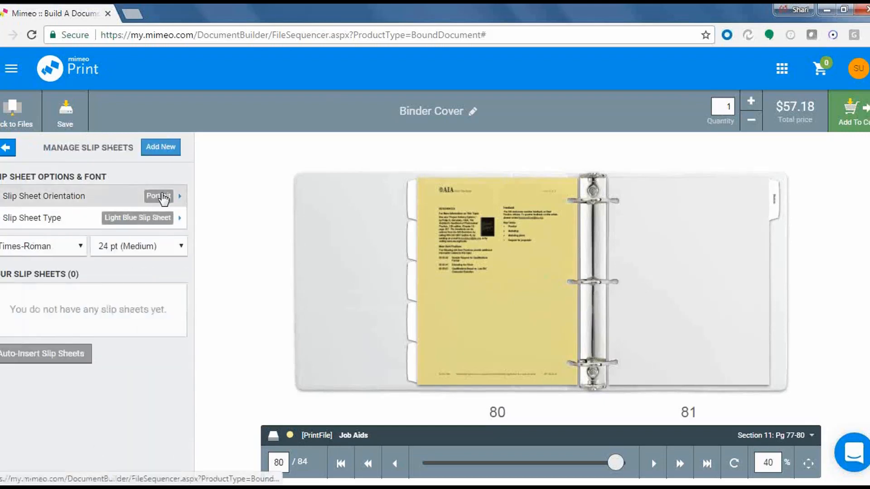
left_click(166, 196)
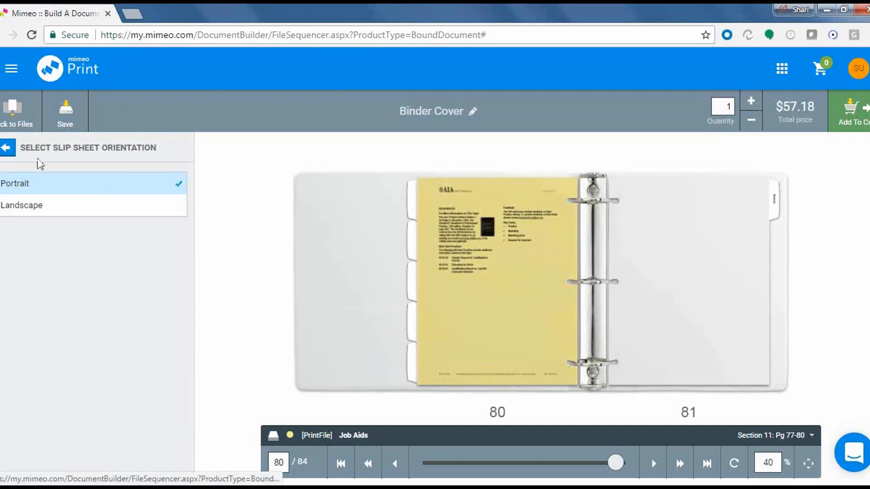
left_click(7, 147)
left_click(138, 219)
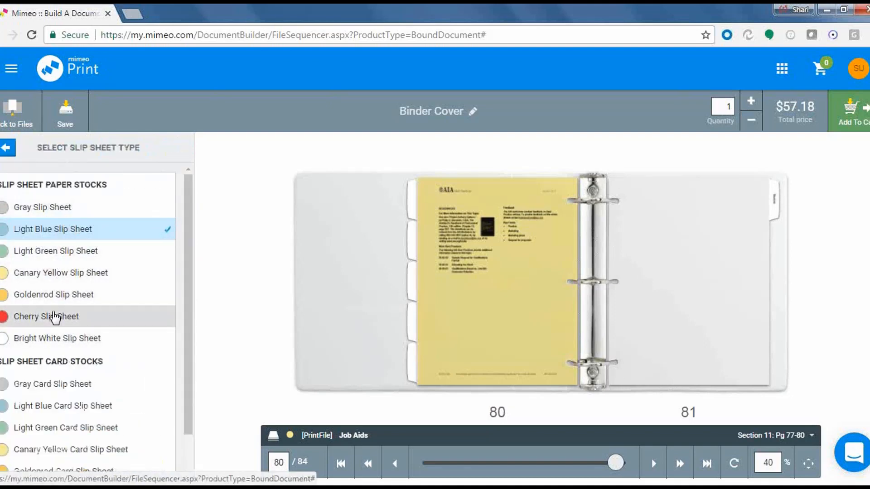
scroll(97, 361, "down", 2)
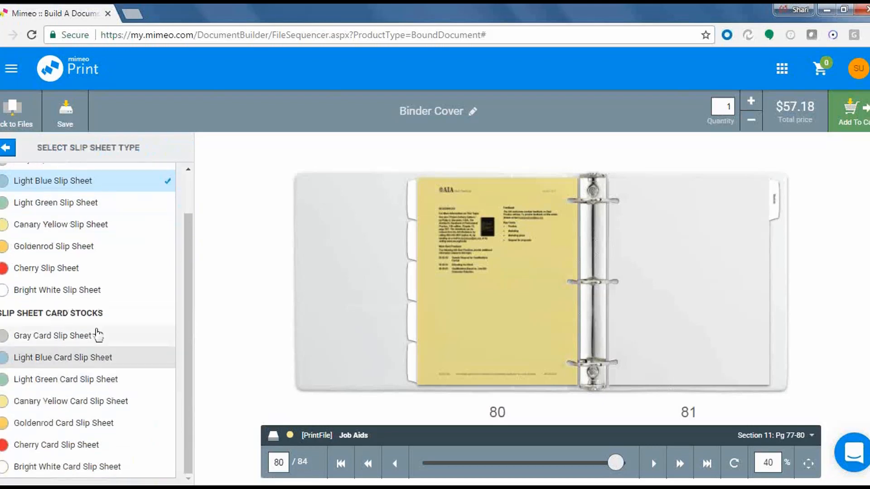
scroll(104, 322, "up", 2)
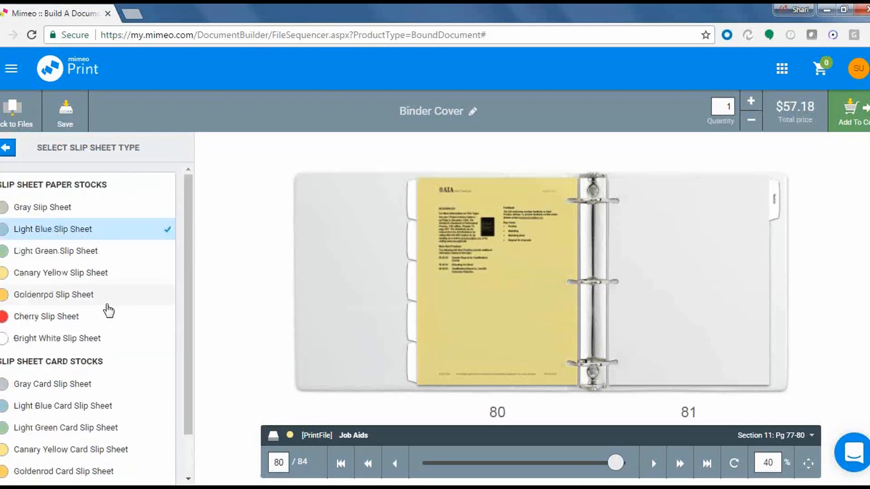
left_click(8, 149)
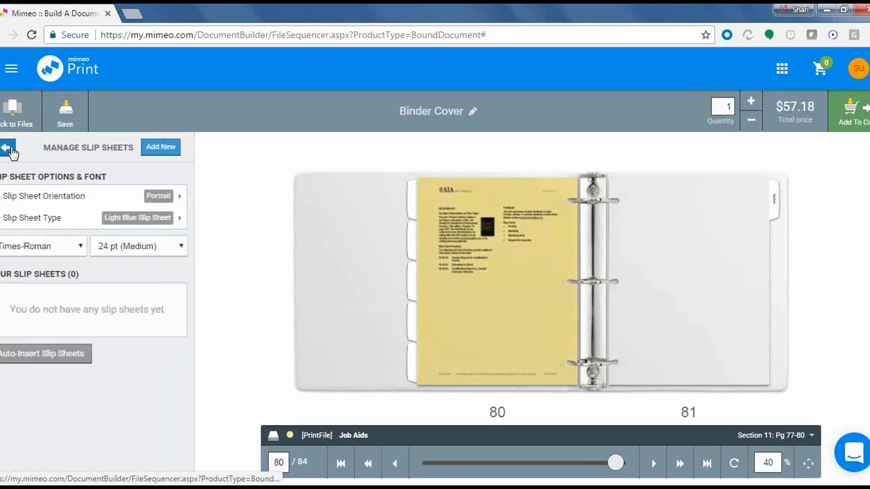
Step: Examine the font and text size choices available for the slip sheets
left_click(37, 247)
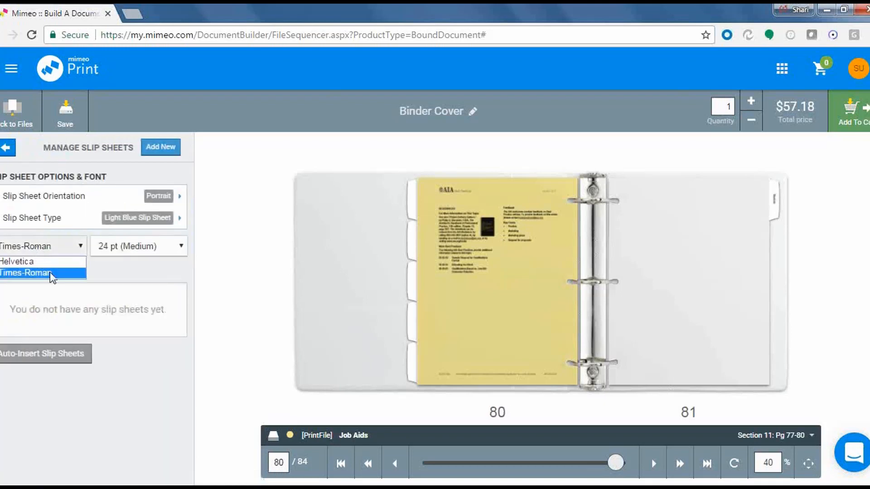
left_click(151, 255)
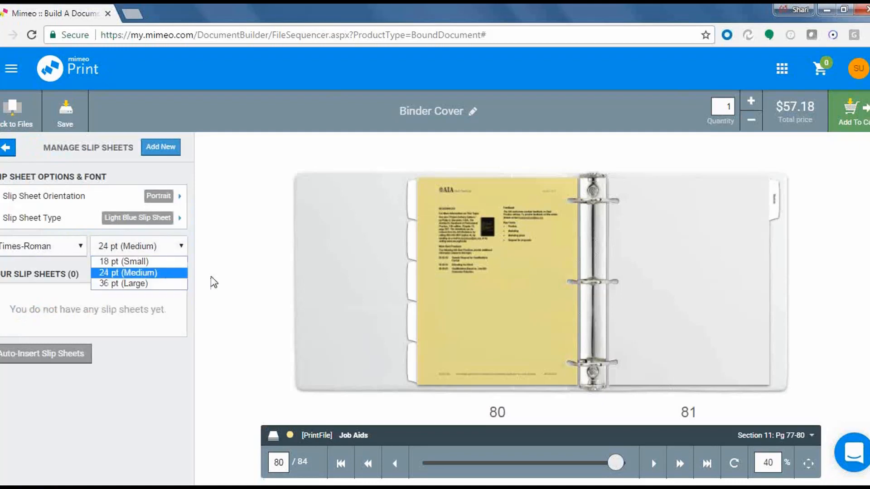
left_click(231, 312)
Step: Insert a light blue slip sheet with the text "Day 1" before page 3, ahead of the Table of Contents tab
left_click_drag(616, 462, 420, 471)
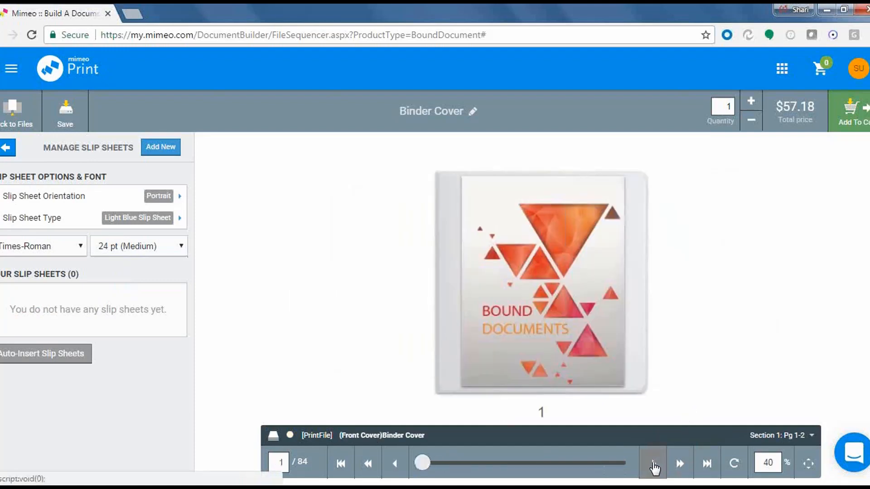
left_click(654, 464)
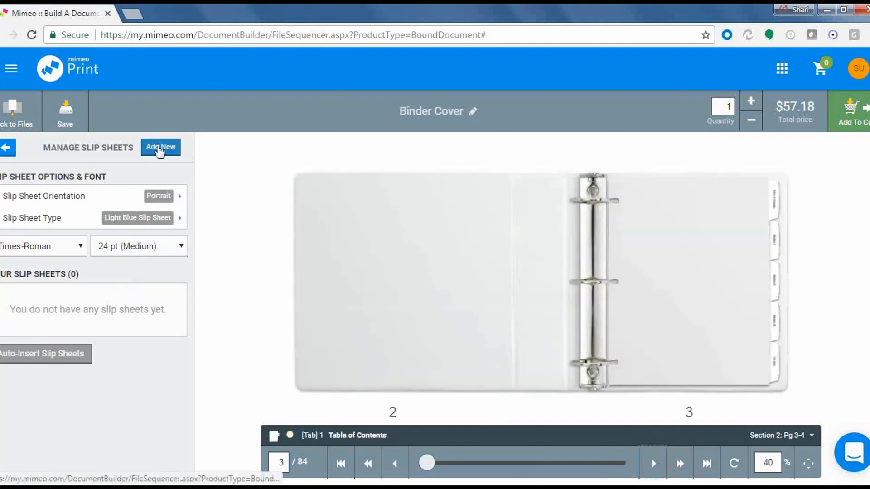
left_click(160, 148)
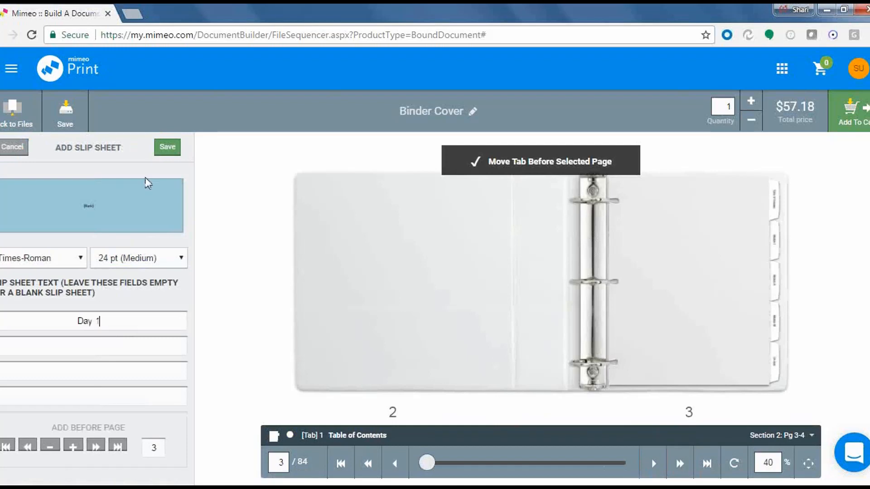
left_click(168, 148)
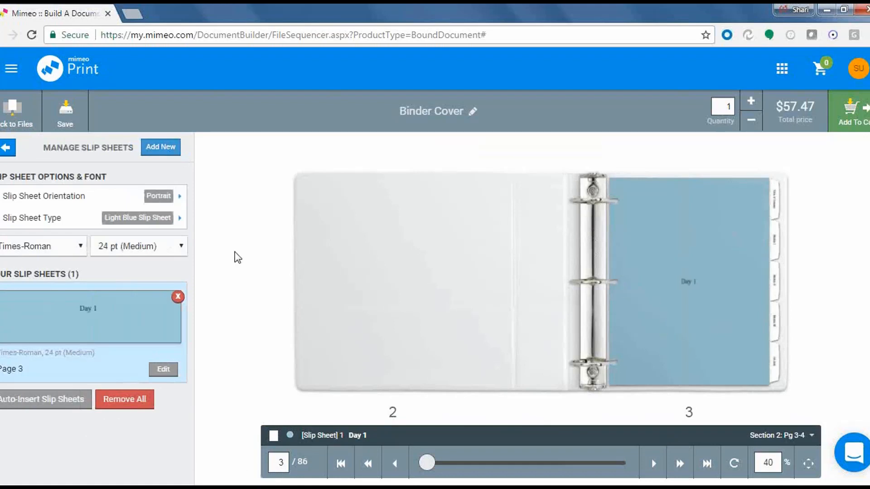
left_click(6, 146)
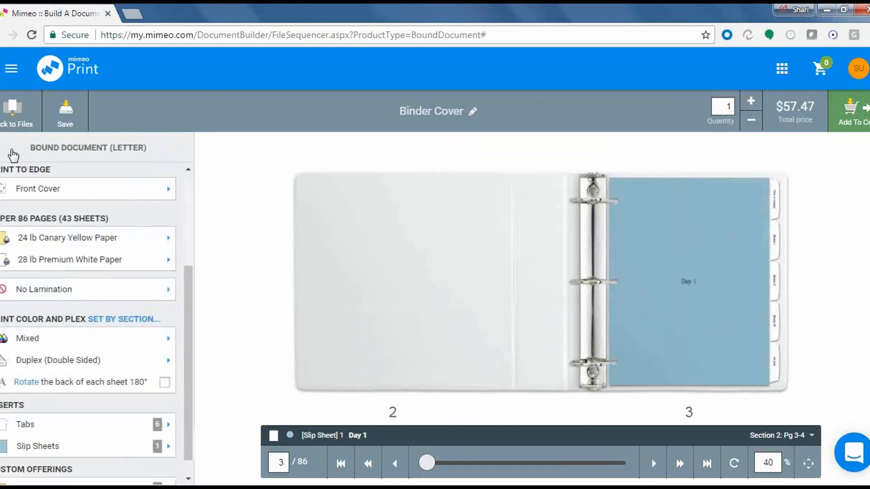
Step: Add the special instruction MIM-D-0607 to enlarge the cover to fit the binder
scroll(123, 312, "down", 1)
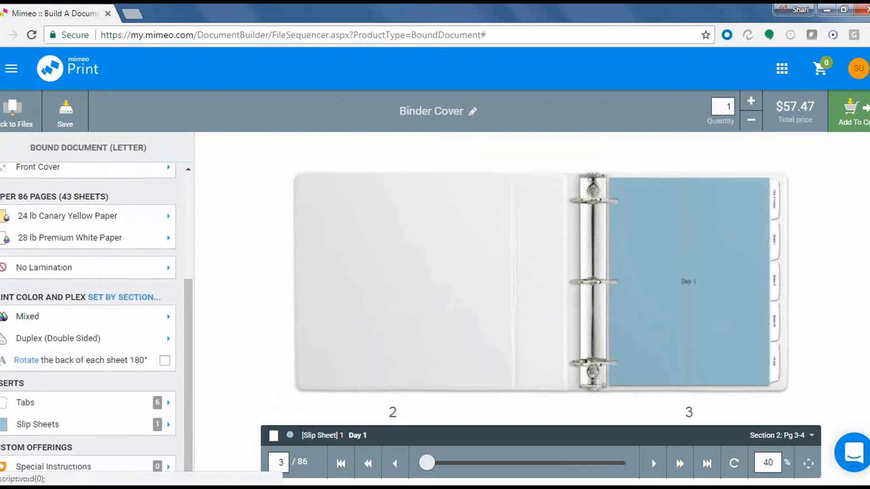
left_click(395, 463)
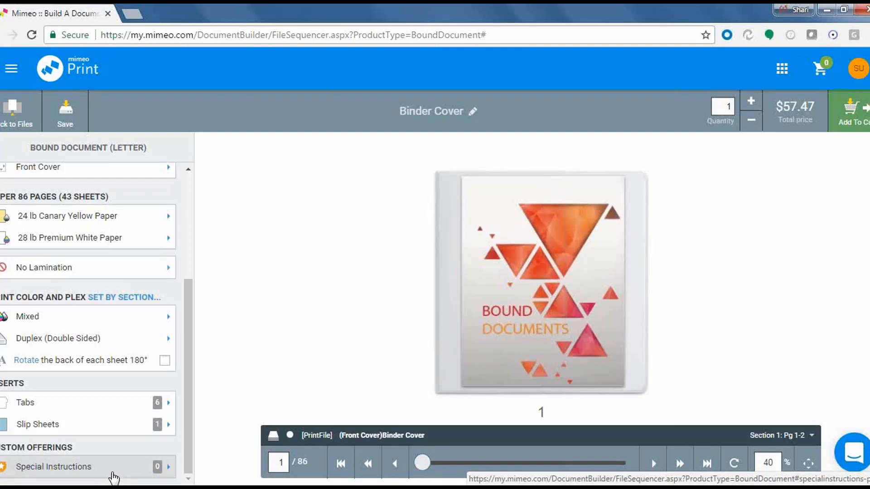
left_click(141, 474)
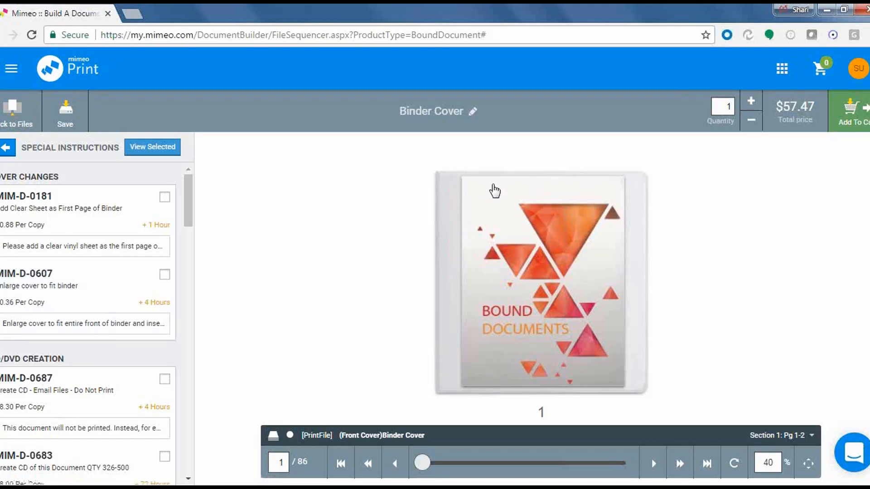
left_click(167, 284)
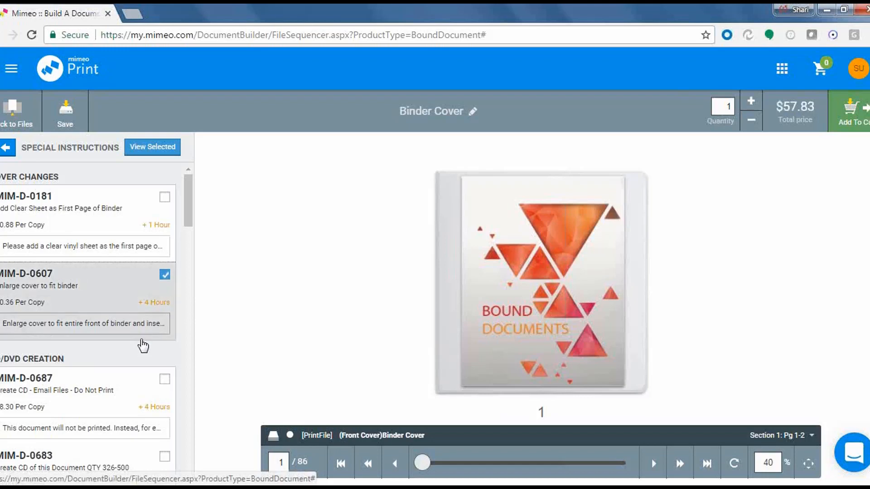
Step: Add the binding change instruction MIM-D-0325, which makes the spine the last page of the document
scroll(143, 347, "down", 3)
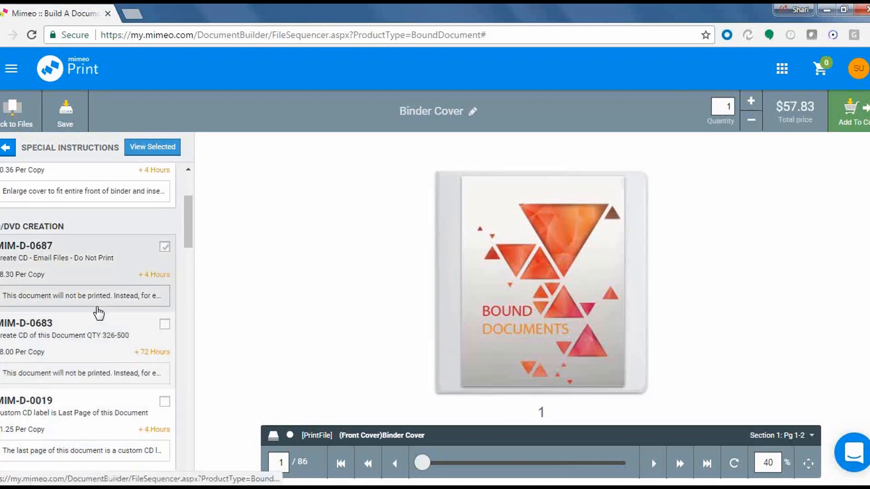
scroll(104, 329, "down", 9)
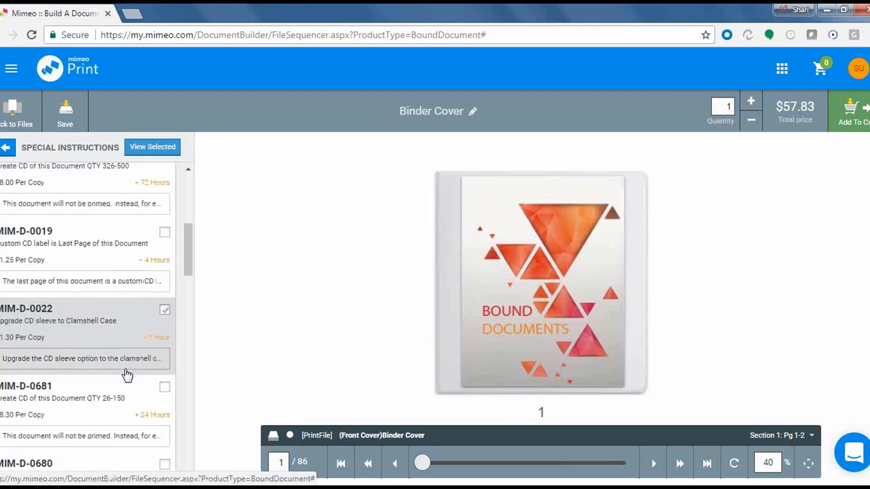
scroll(129, 394, "down", 2)
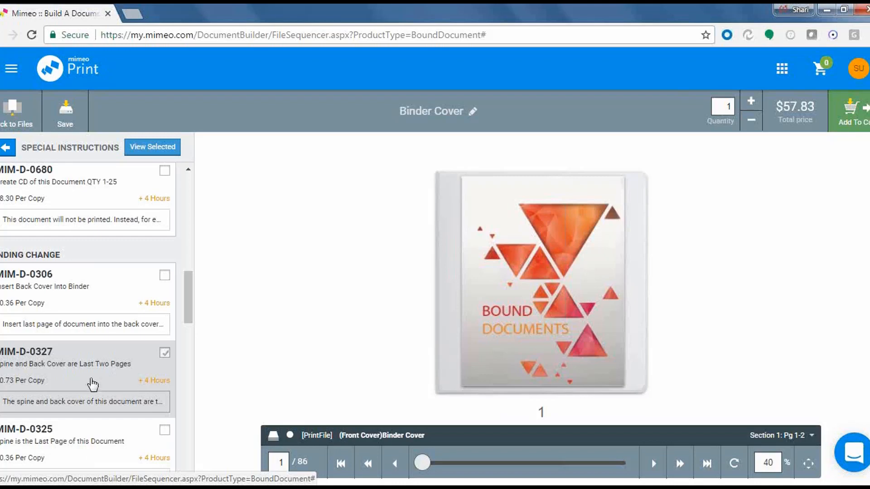
left_click(164, 430)
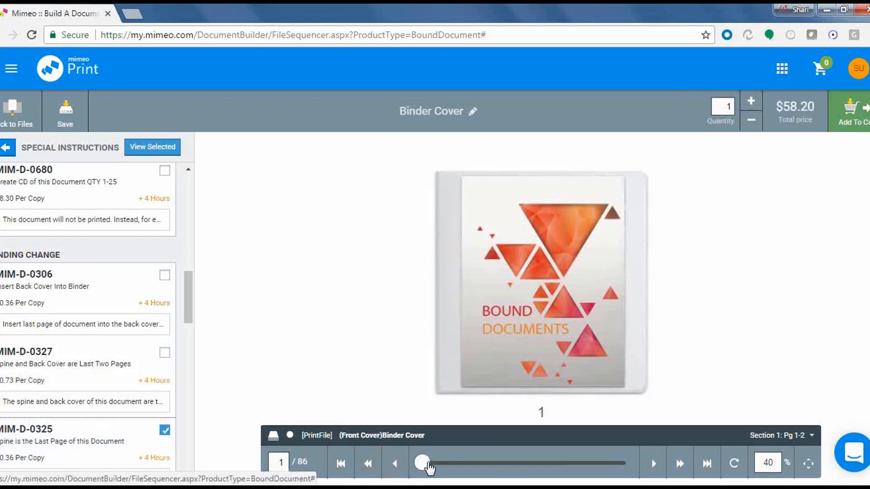
Step: Preview the back cover and the last pages of the binder, and return to the front cover
left_click_drag(422, 462, 625, 462)
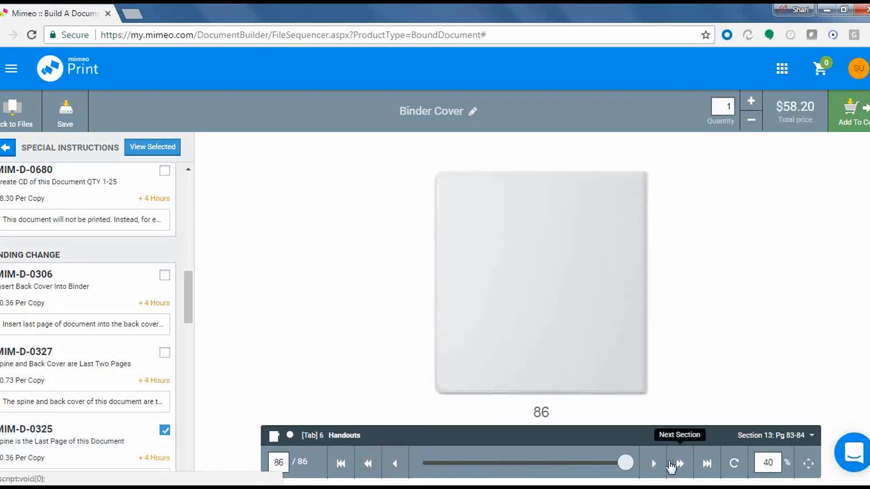
left_click(394, 463)
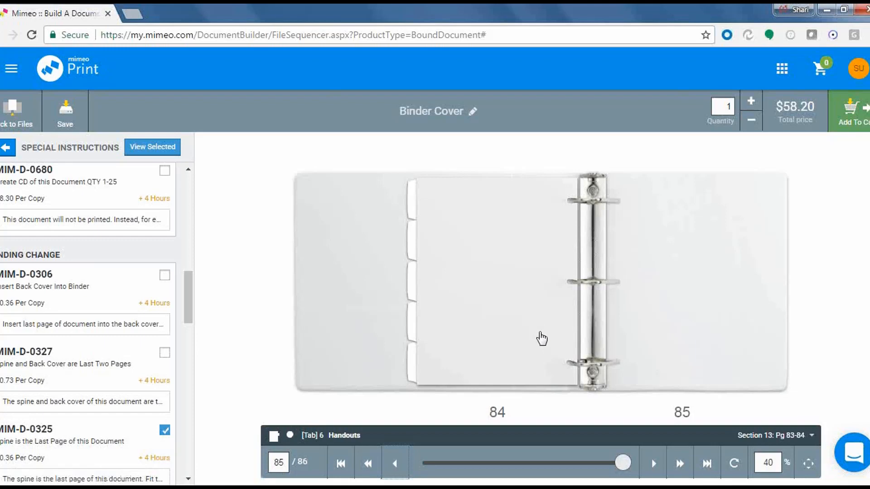
left_click_drag(623, 462, 421, 463)
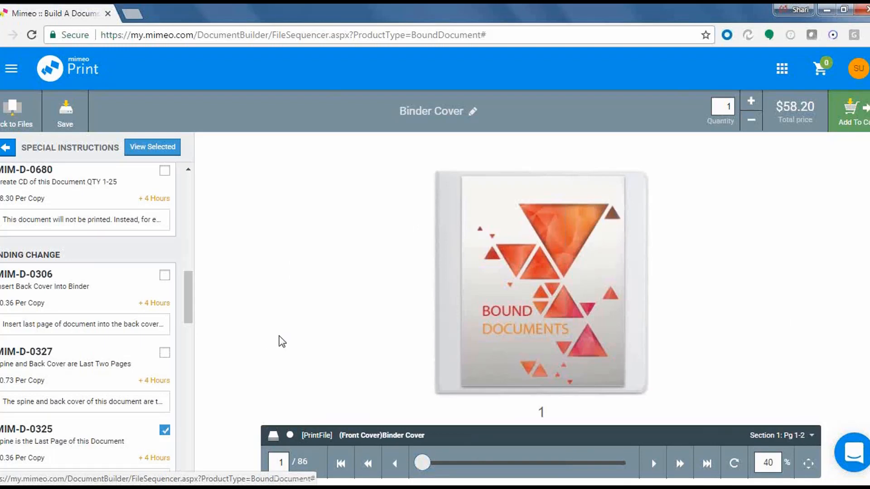
Step: Review only the selected special instructions and return to the bound document options
left_click_drag(190, 299, 195, 201)
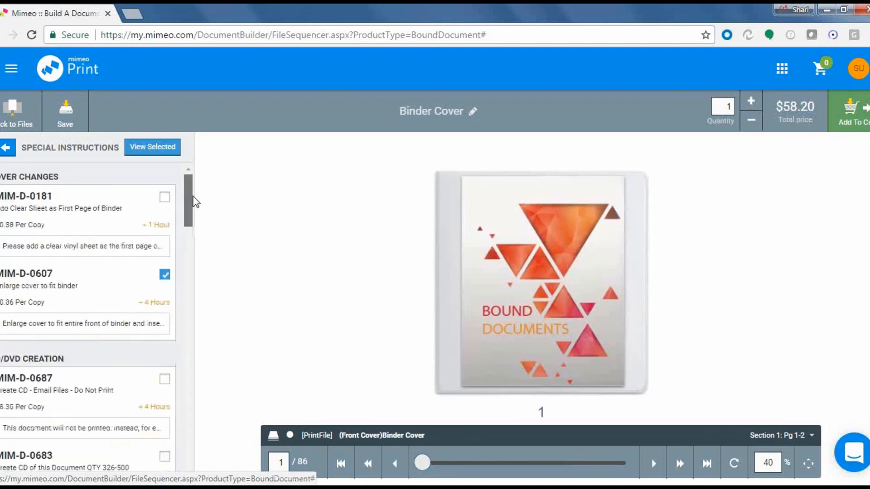
left_click(165, 151)
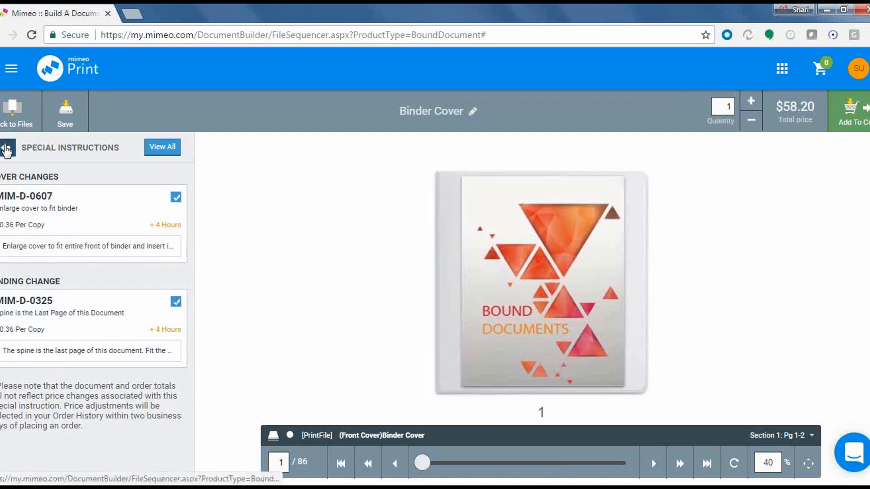
left_click(6, 150)
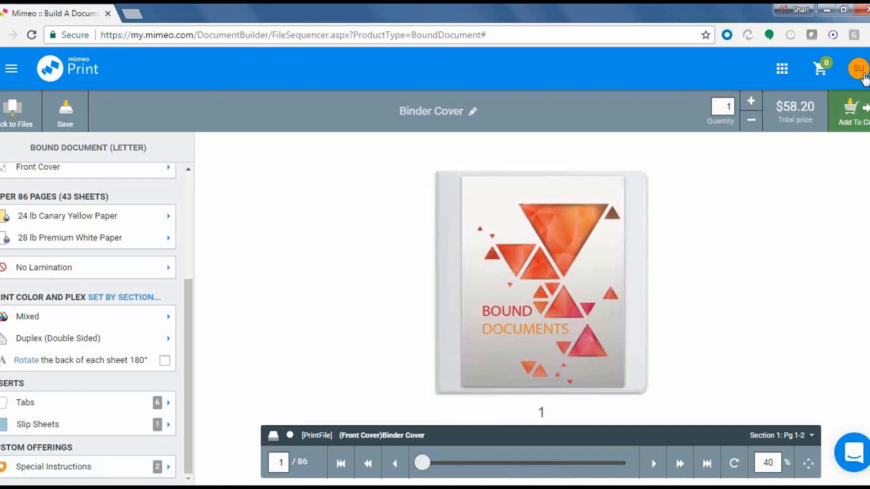
Step: Start adding the binder document to the cart and choose the Binder folder in My Library as its save location
left_click(866, 105)
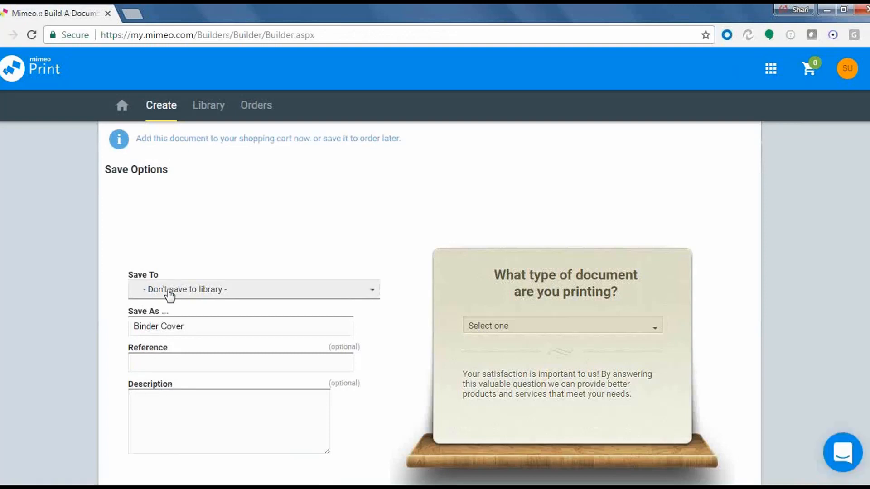
left_click(169, 294)
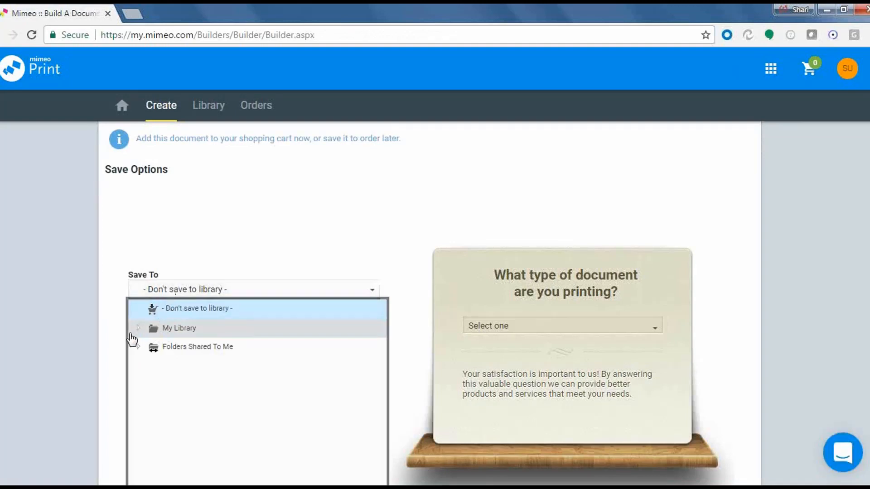
left_click(137, 329)
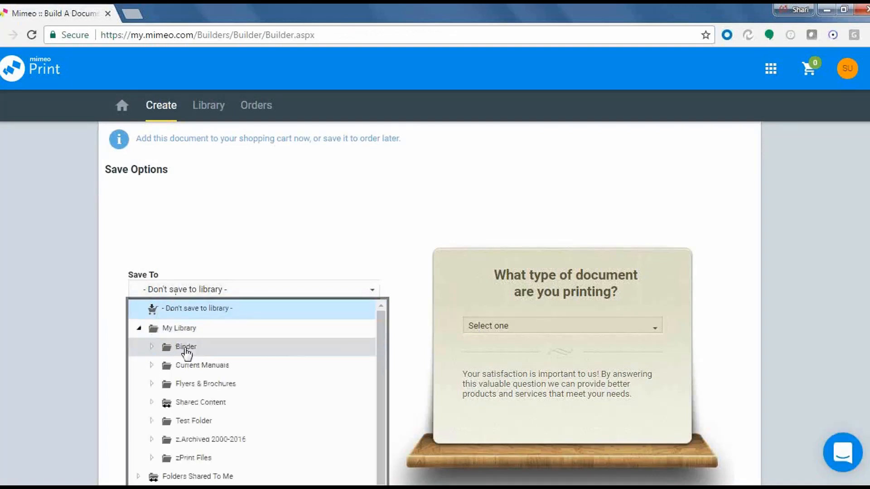
left_click(186, 347)
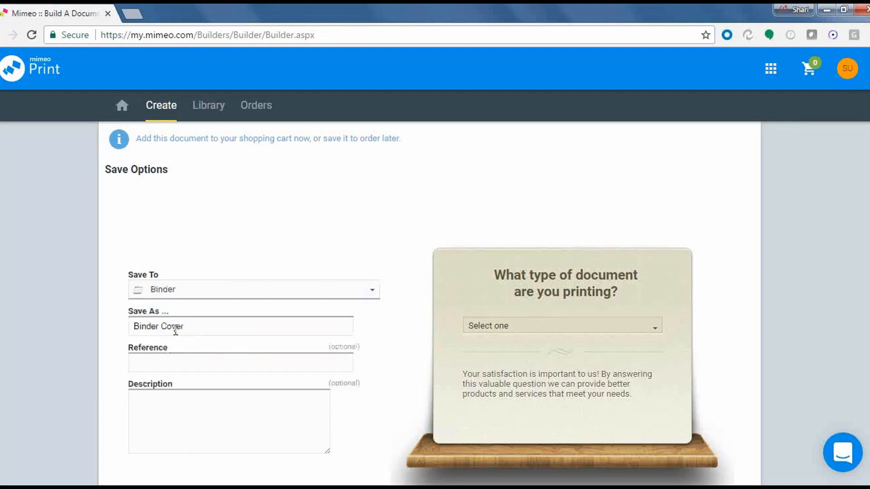
Step: Name the document Binder Day 1 and add it to the shopping cart
left_click_drag(162, 330, 239, 328)
type("Day 1")
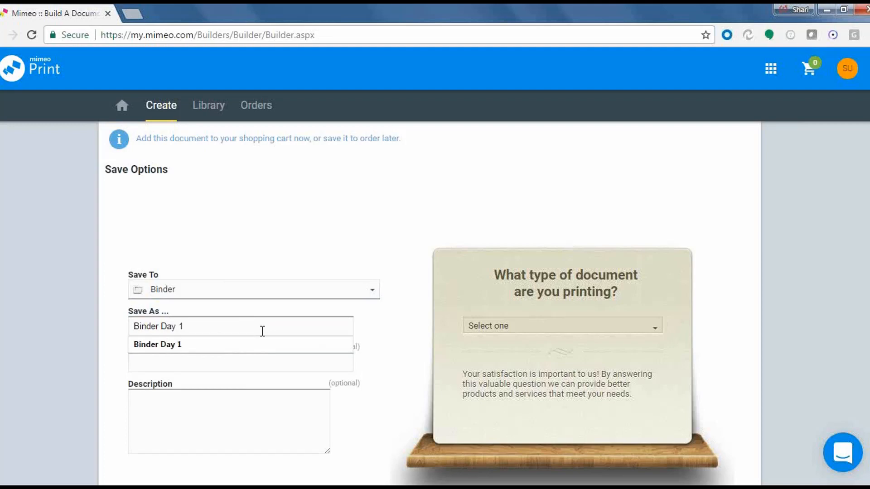
left_click(269, 269)
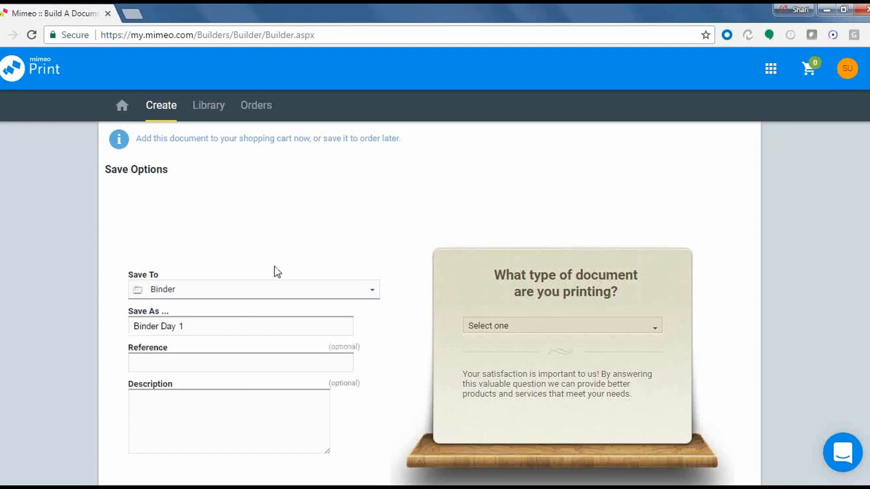
scroll(278, 271, "down", 3)
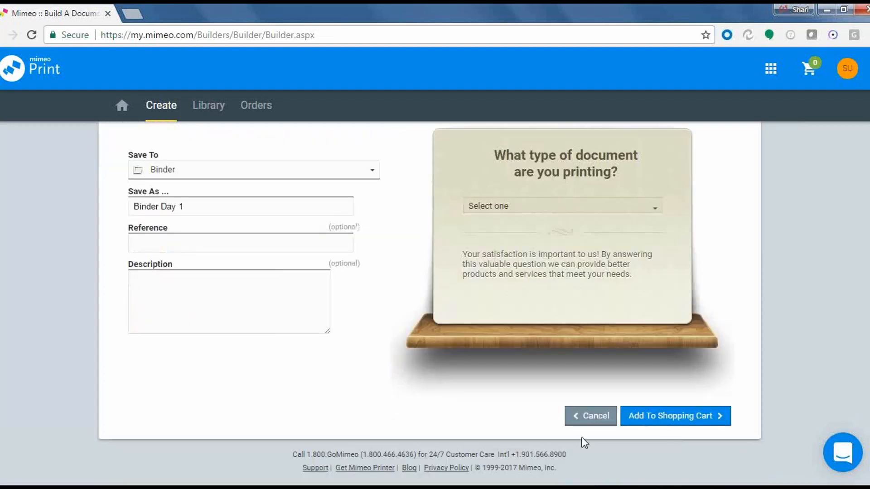
left_click(662, 420)
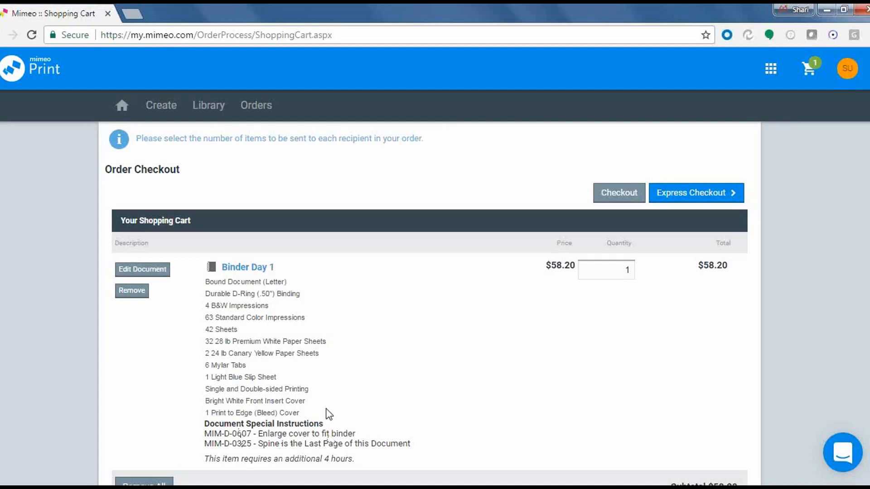
Step: Open Binder Day 1 from the library's Binder folder and go back to its file selection
left_click(203, 108)
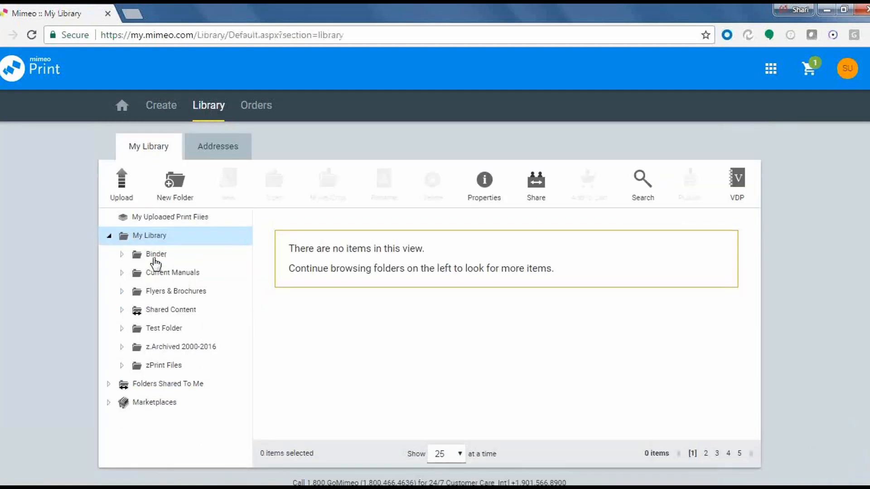
left_click(154, 257)
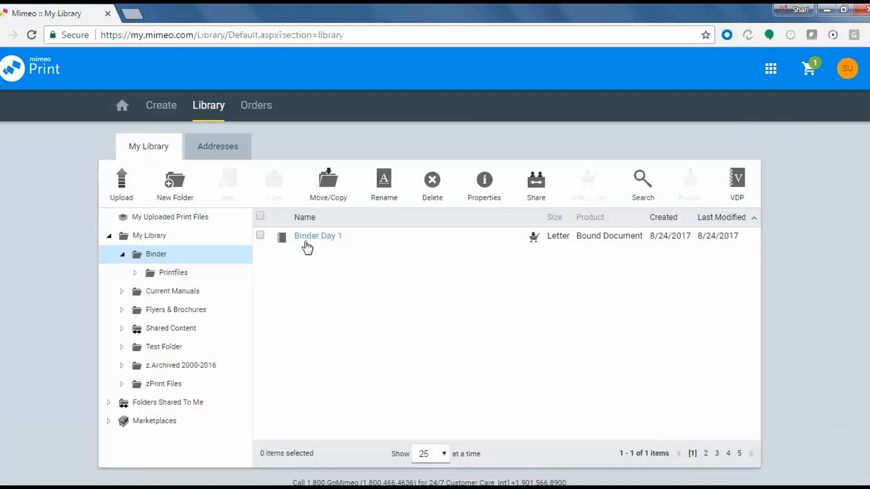
left_click(331, 238)
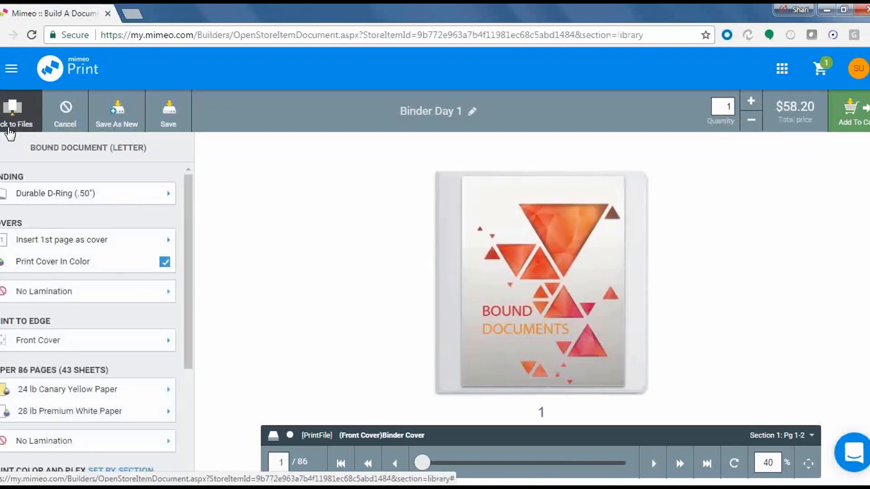
left_click(10, 132)
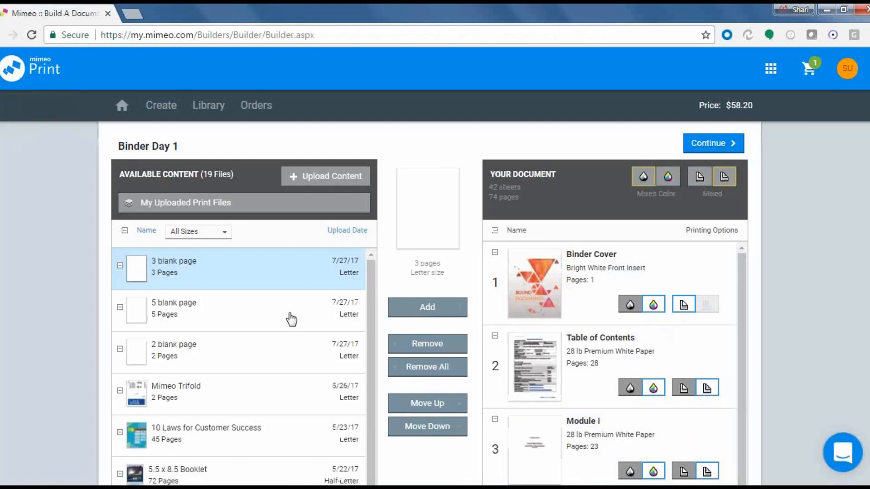
Step: Insert Table of Contents v2 from the Binder folder's Printfiles subfolder directly after the existing Table of Contents
left_click(189, 206)
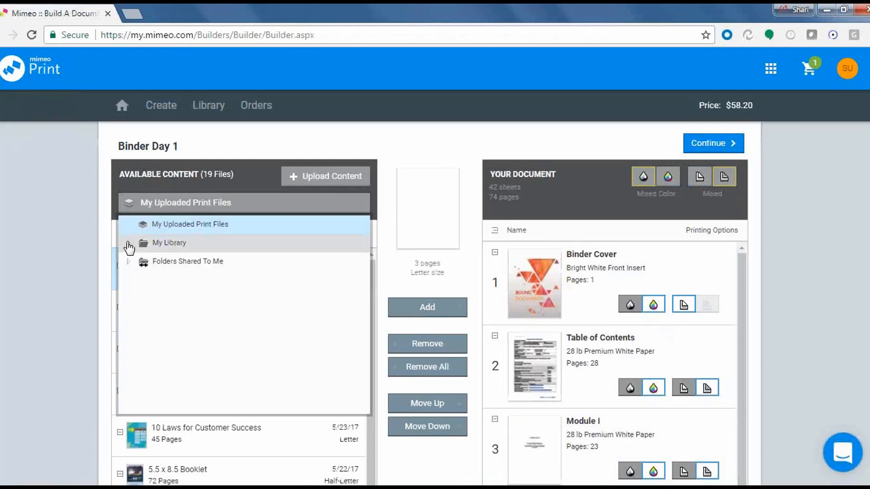
left_click(129, 244)
left_click(143, 263)
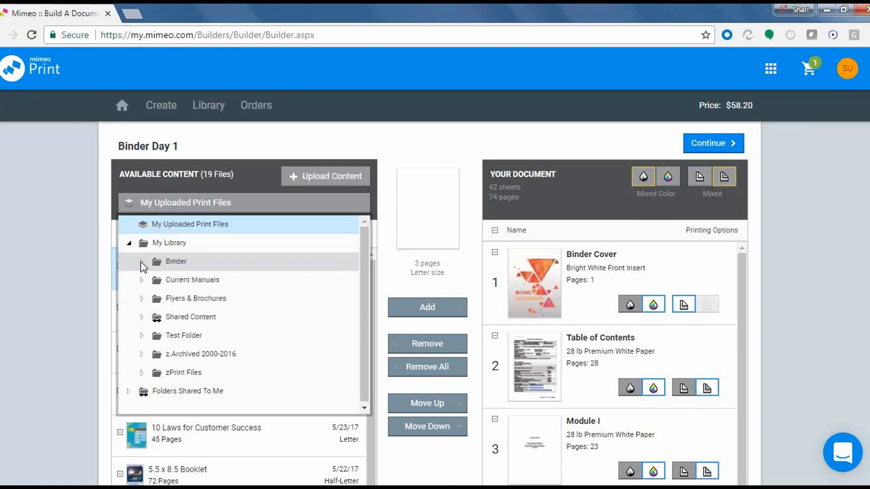
left_click(184, 279)
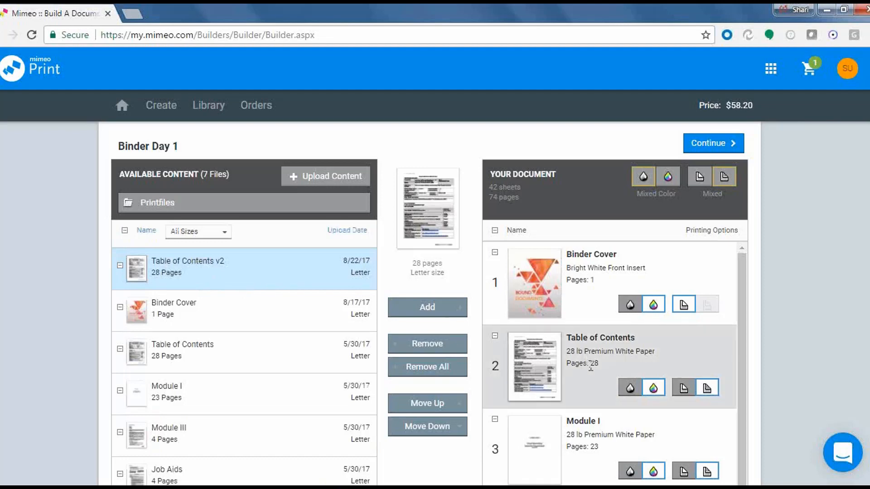
left_click(598, 383)
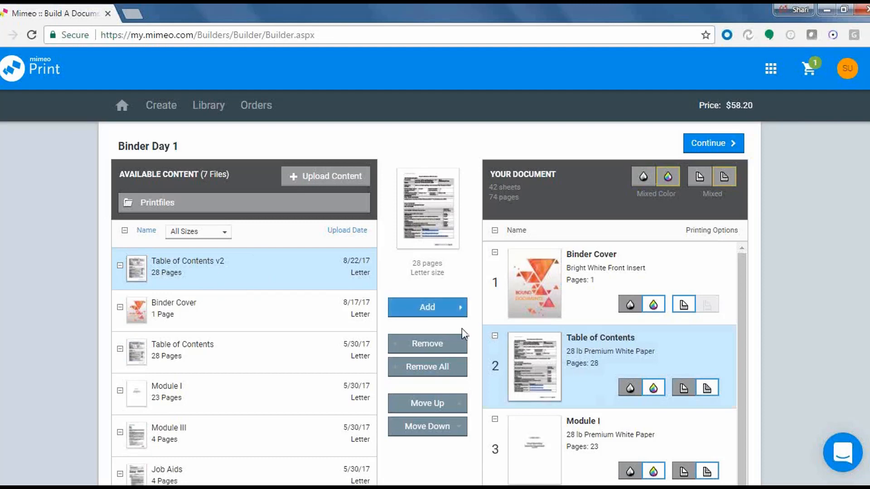
left_click(424, 311)
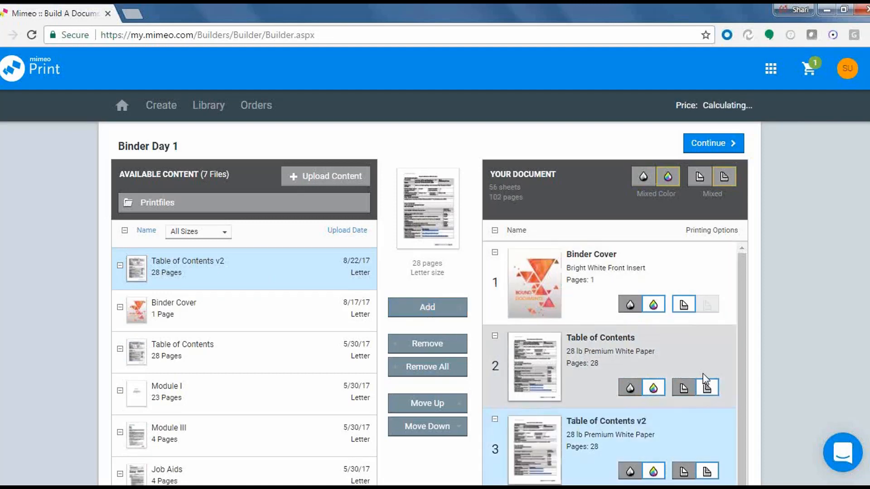
Step: Remove the original Table of Contents from the document while keeping its tabs and dividers
scroll(699, 369, "down", 2)
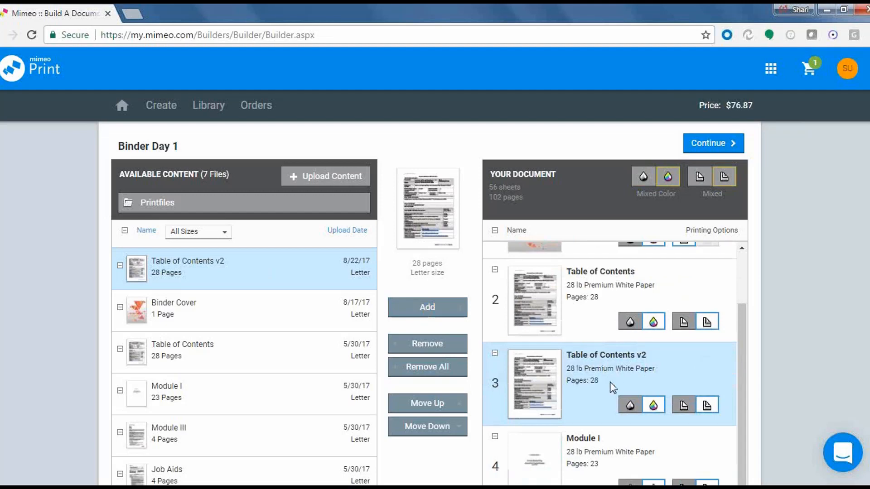
left_click(597, 331)
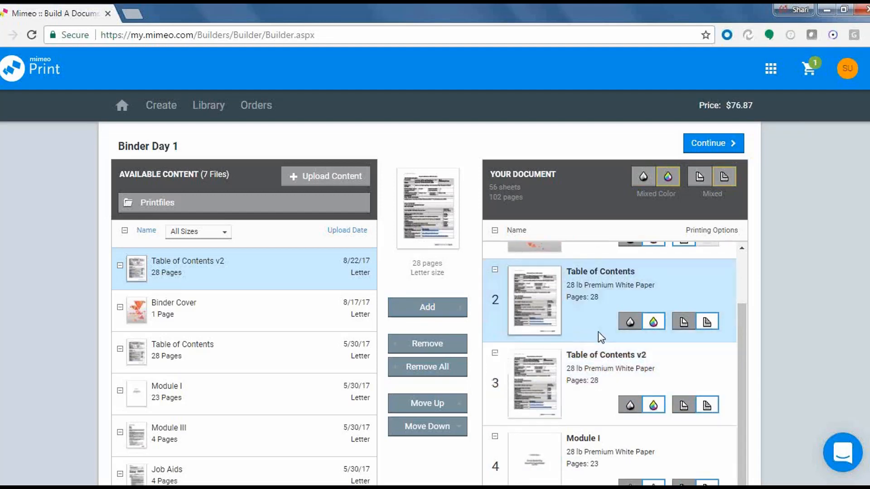
left_click(427, 345)
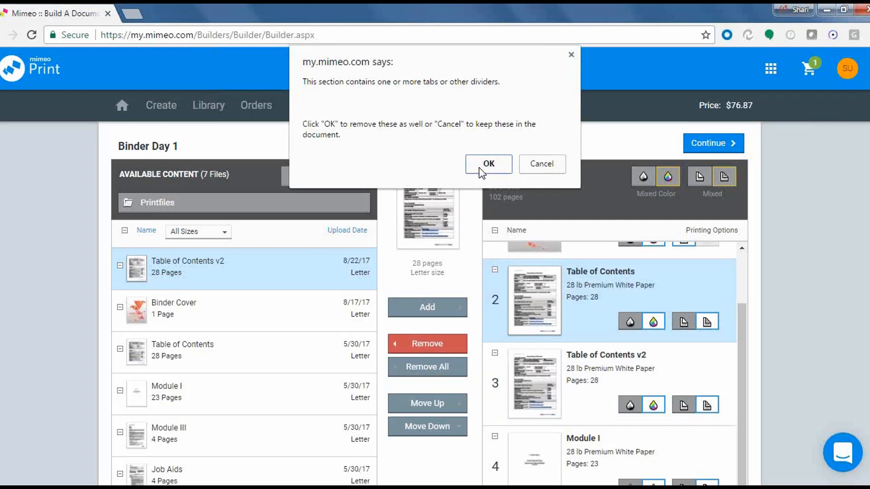
left_click(549, 167)
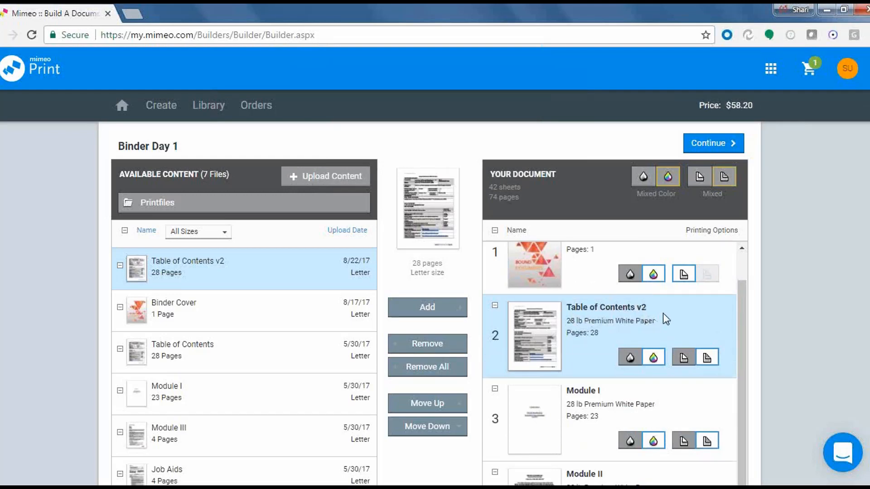
Step: Continue to the document preview, page through to the replaced table of contents on page 7, and save the document
left_click(718, 144)
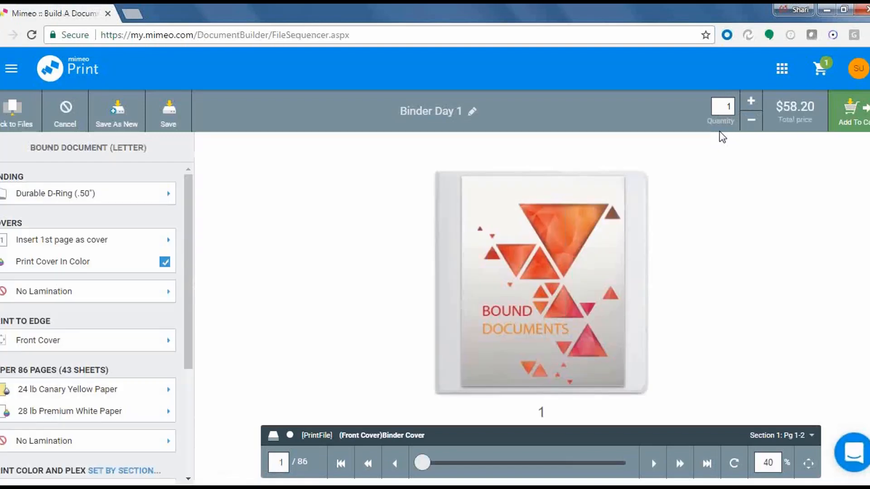
left_click(653, 464)
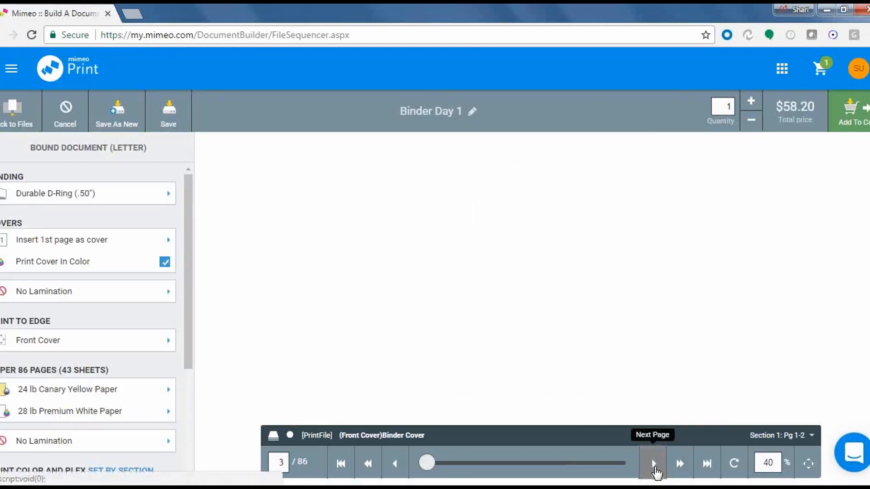
left_click(653, 465)
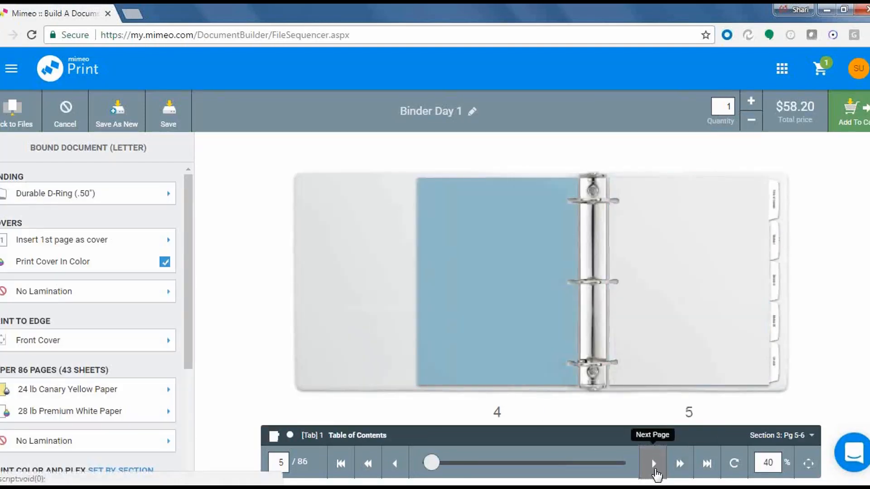
left_click(654, 464)
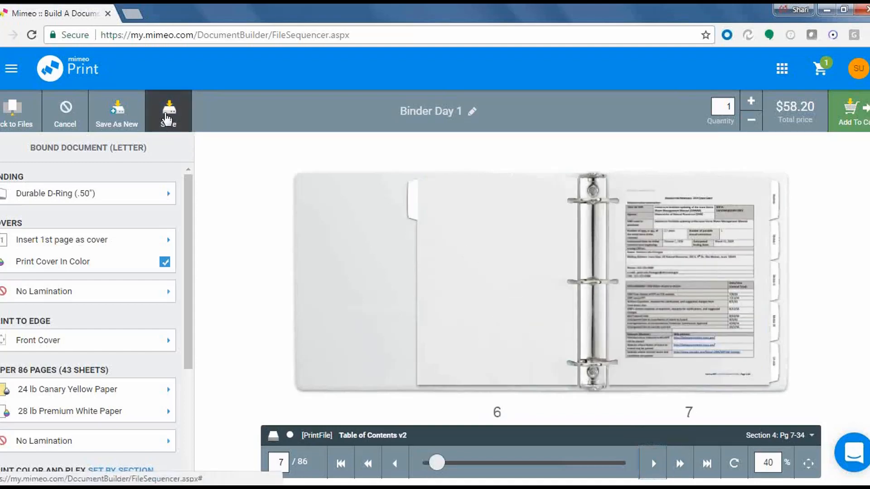
left_click(168, 119)
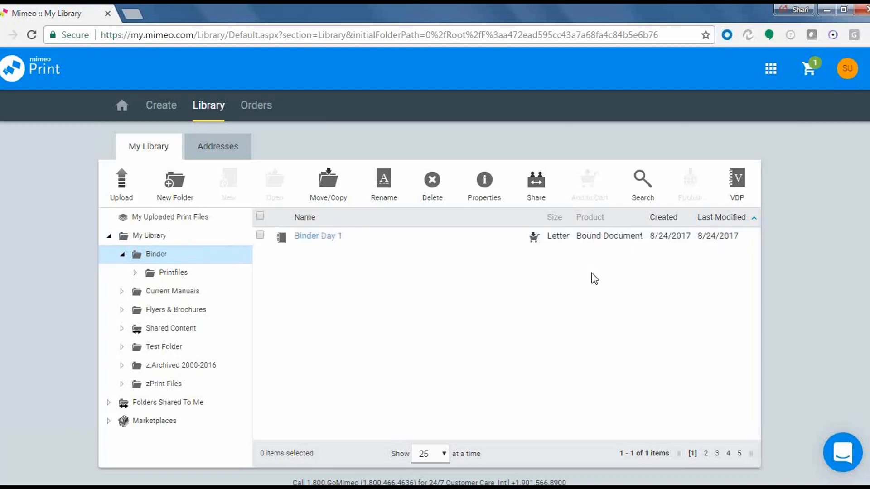
Step: View the Printfiles folder's contents and examine the sharing permission options for the Binder folder, leaving without adding users
left_click(170, 274)
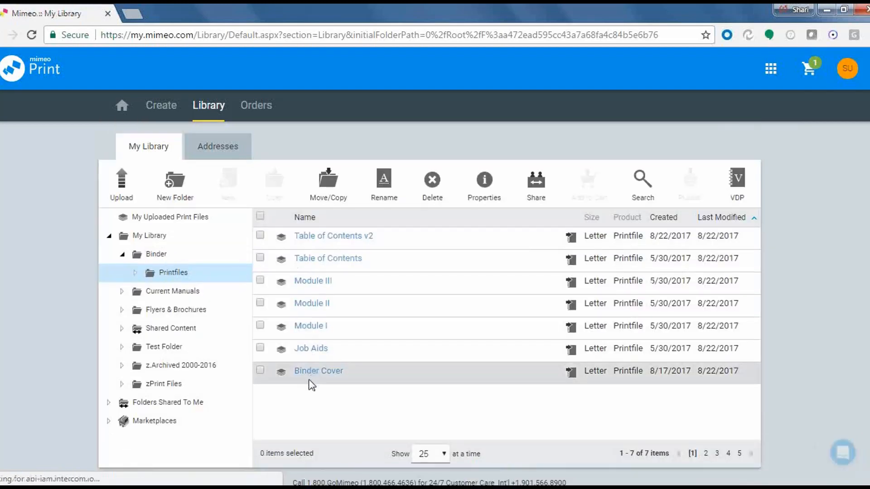
left_click(155, 257)
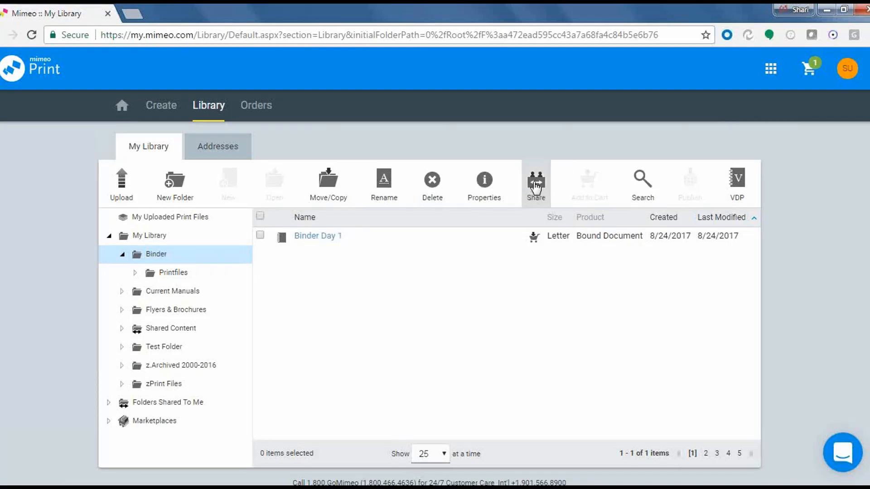
left_click(535, 186)
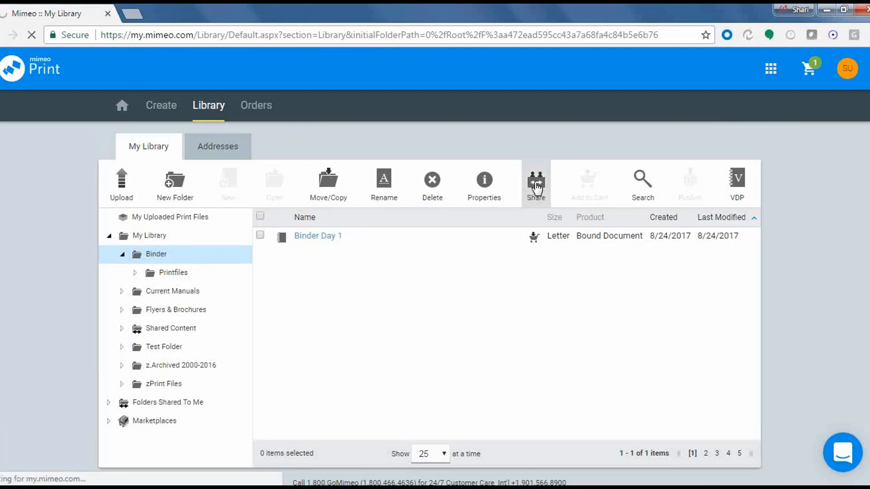
scroll(498, 358, "down", 5)
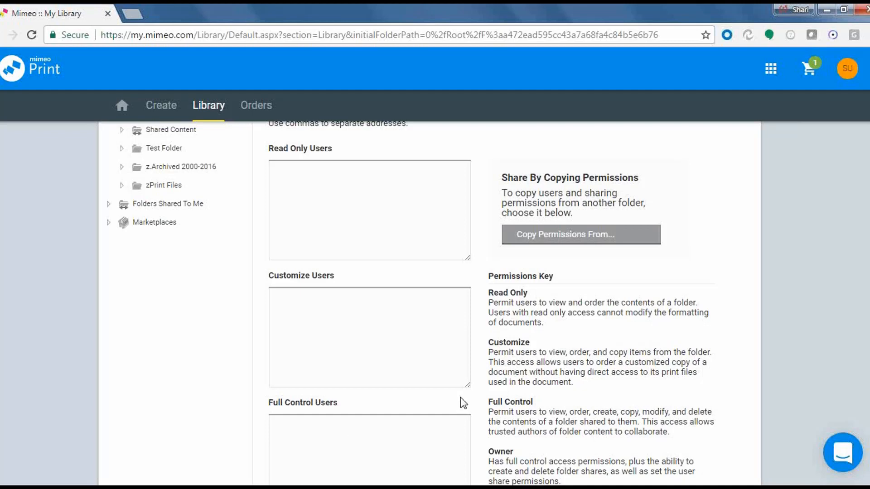
scroll(460, 370, "down", 3)
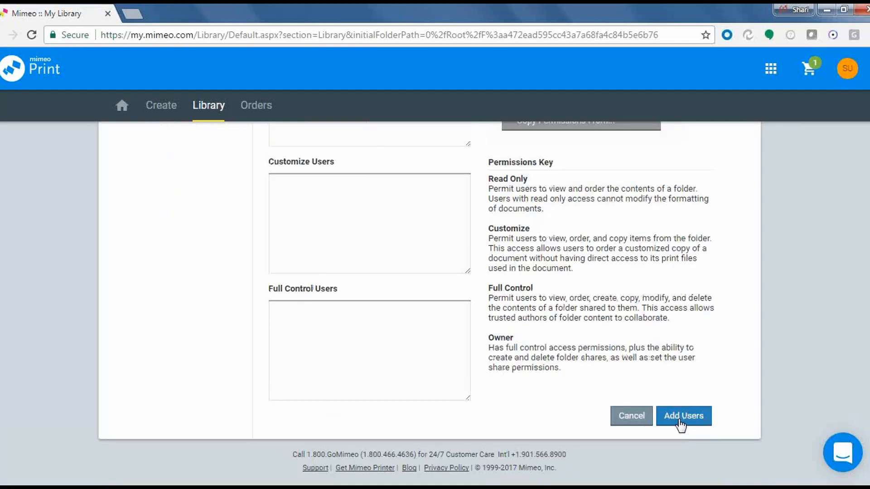
left_click(631, 418)
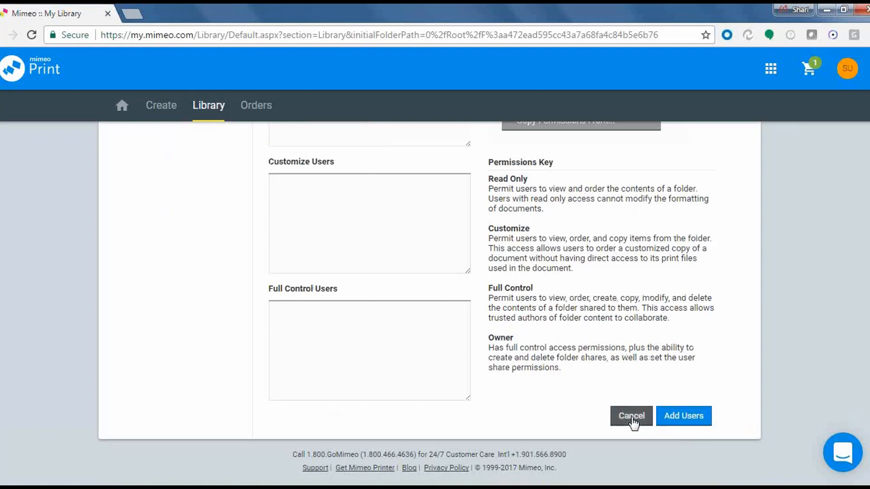